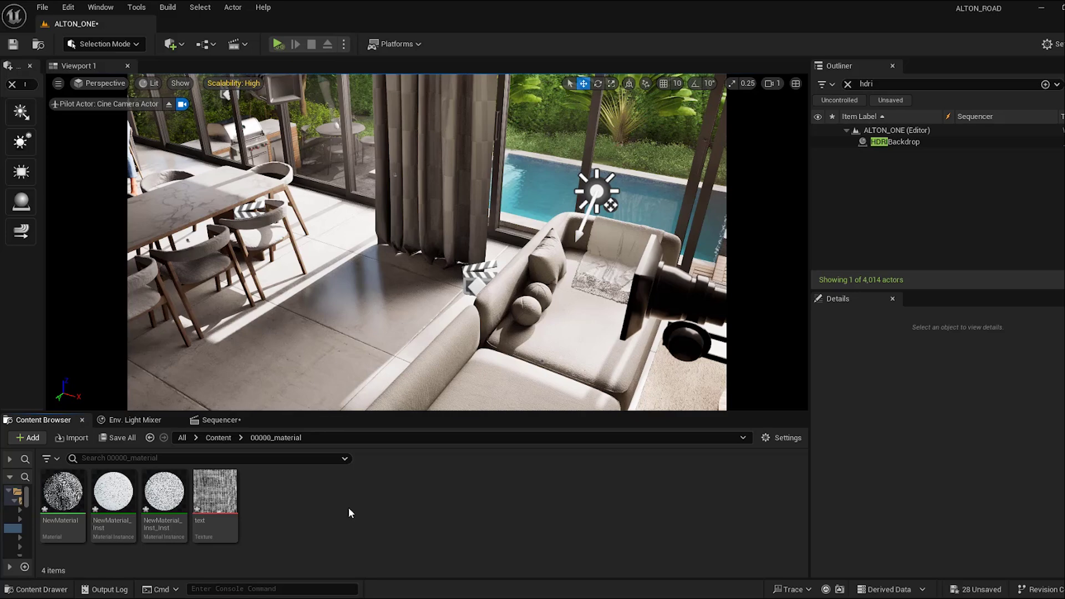
# Step: Create a new material named c1 in the 00000_material folder
pyautogui.rightClick(432, 505)
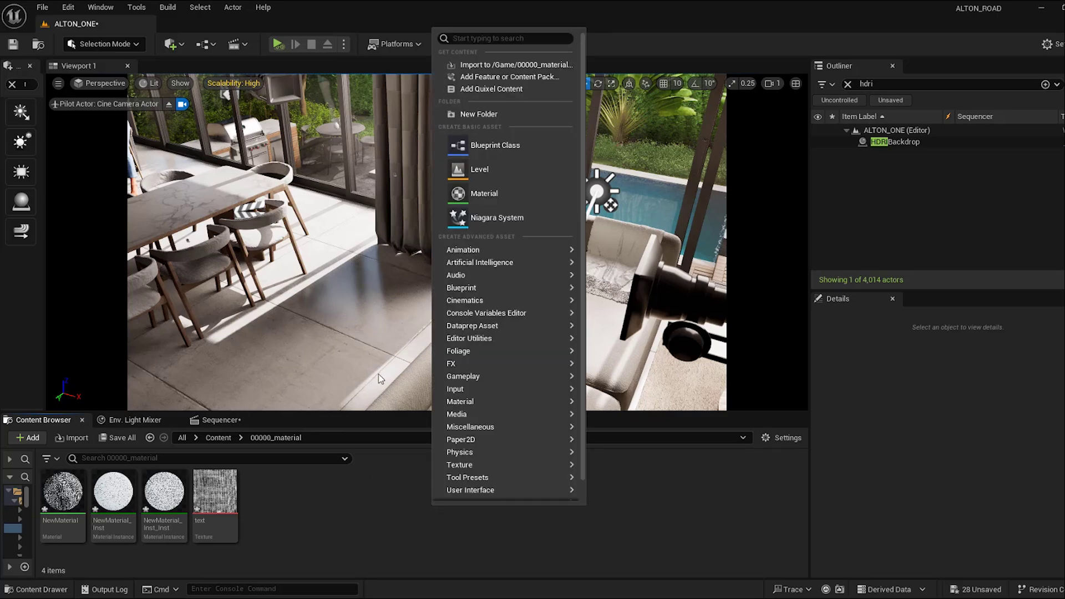
pyautogui.click(490, 195)
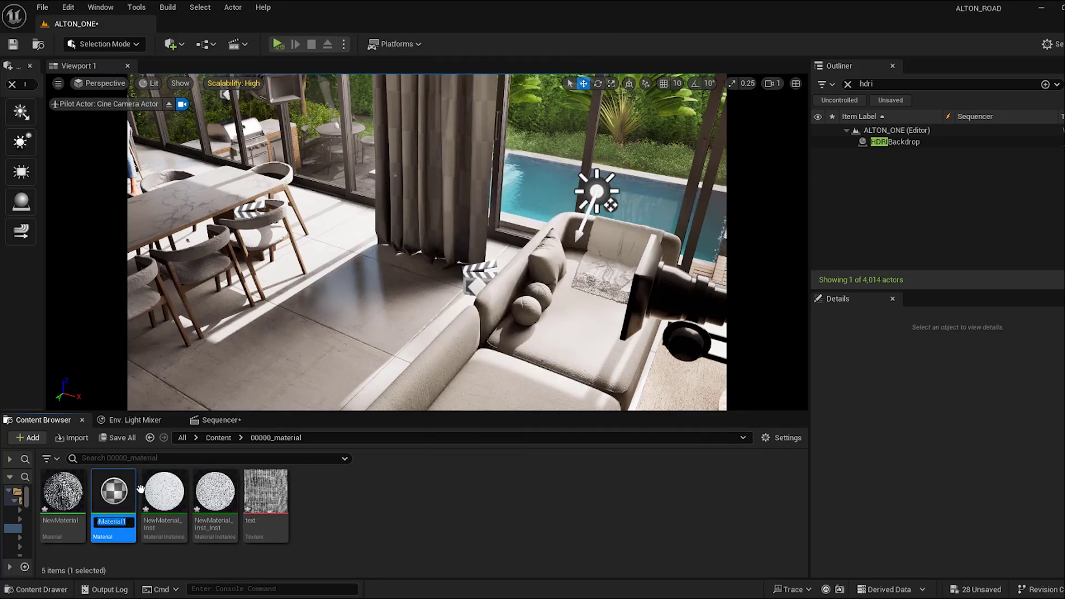
pyautogui.write('c1')
pyautogui.press('Return')
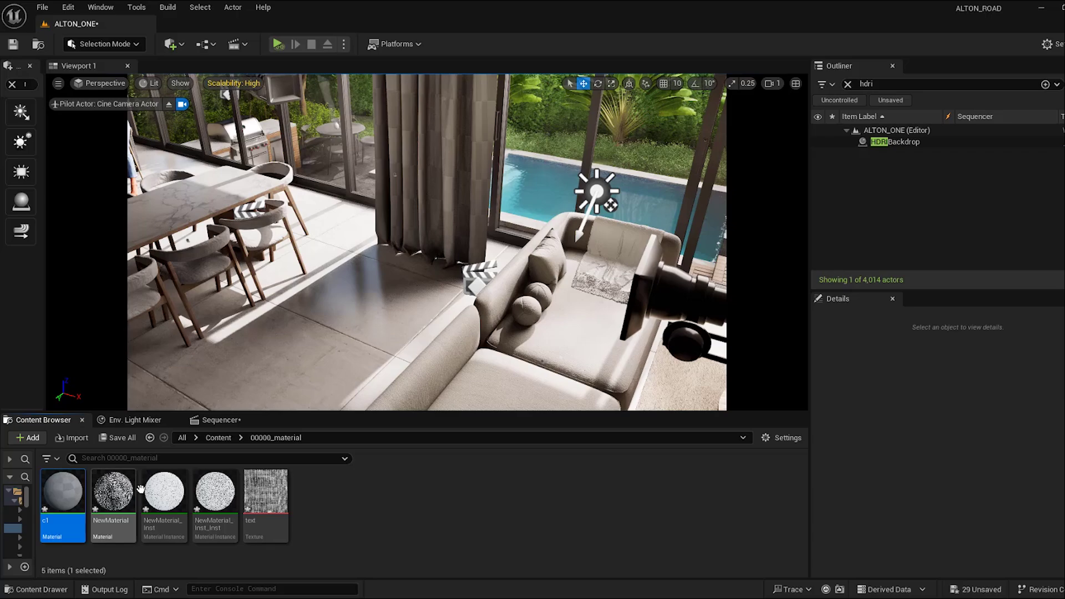
# Step: Open the c1 material for editing and promote its Base Color input to a parameter, placing the node well away from the output node
pyautogui.moveTo(0, 238); pyautogui.dragTo(572, 100)
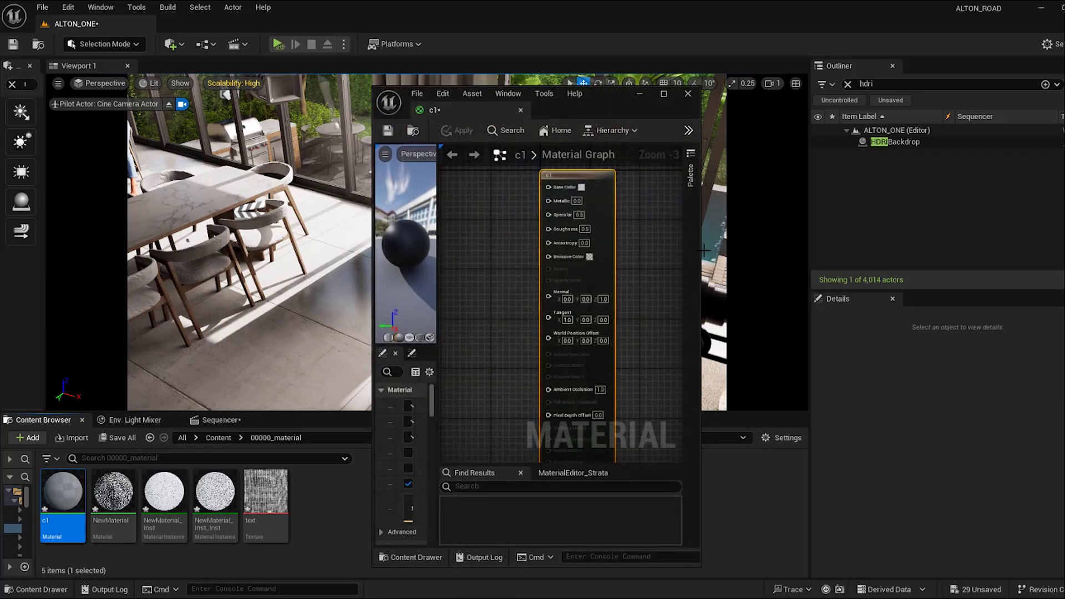
pyautogui.moveTo(712, 249); pyautogui.dragTo(1039, 250)
pyautogui.moveTo(781, 95); pyautogui.dragTo(585, 55)
pyautogui.moveTo(477, 135); pyautogui.dragTo(725, 141)
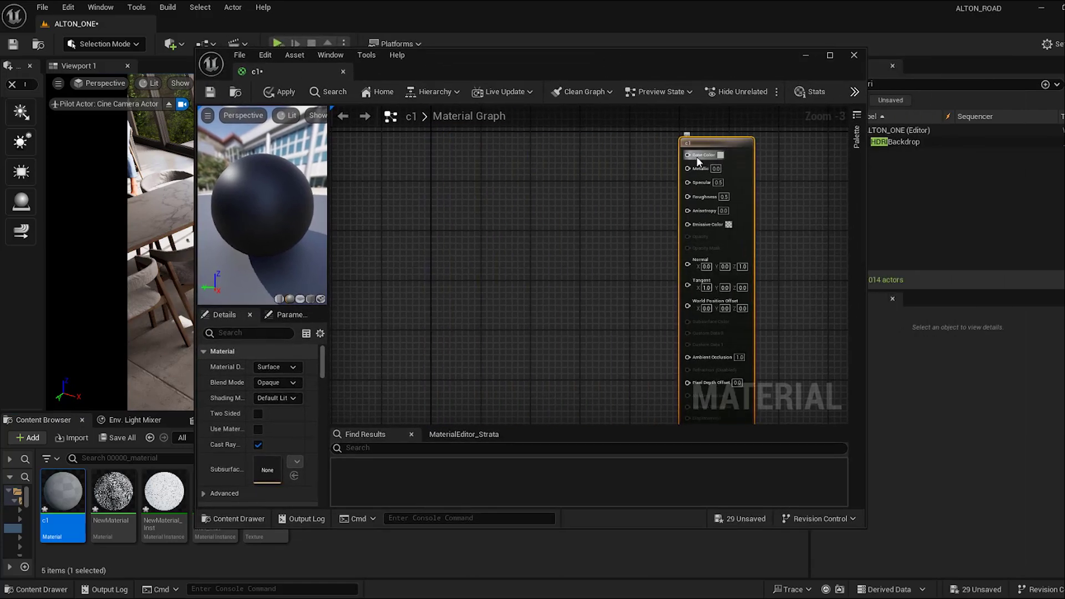
pyautogui.rightClick(698, 161)
pyautogui.click(744, 191)
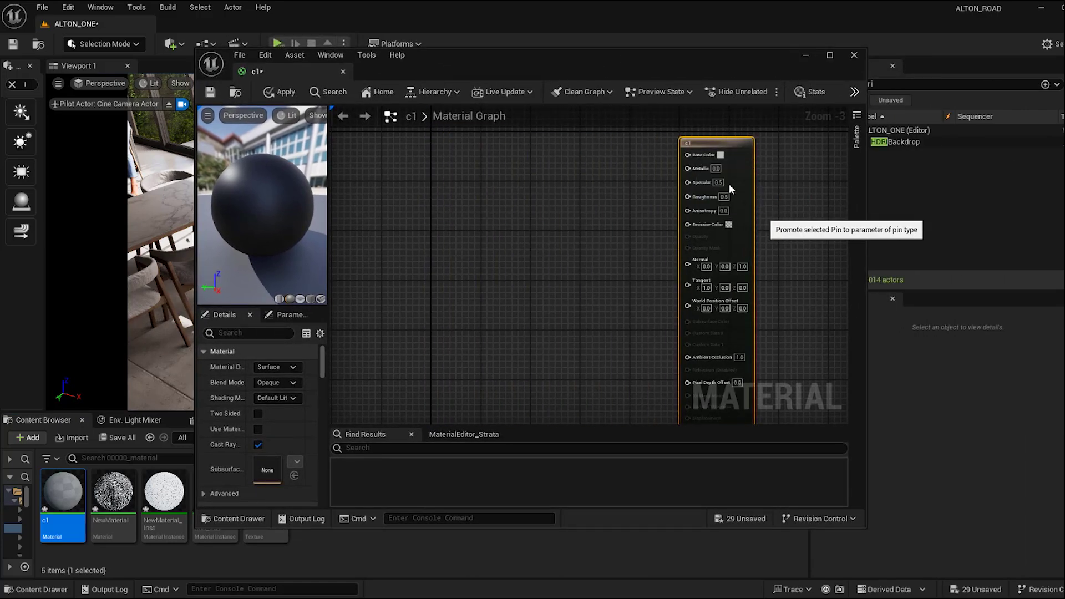
pyautogui.moveTo(648, 150); pyautogui.dragTo(431, 160)
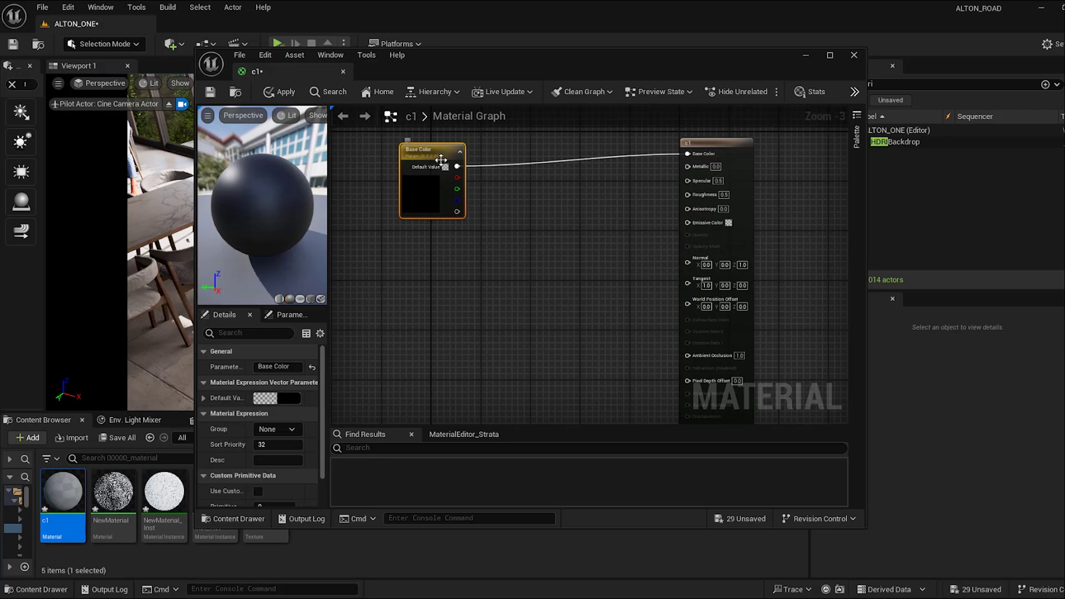
# Step: Set the Base Color parameter's default color to white
pyautogui.doubleClick(425, 197)
pyautogui.moveTo(598, 294); pyautogui.dragTo(592, 244)
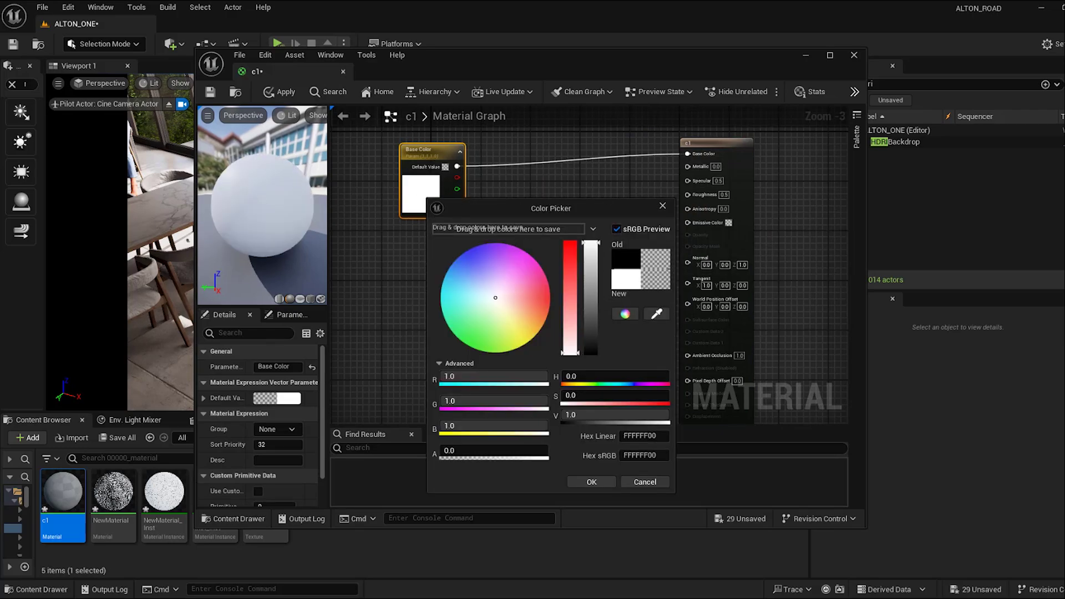
pyautogui.click(592, 481)
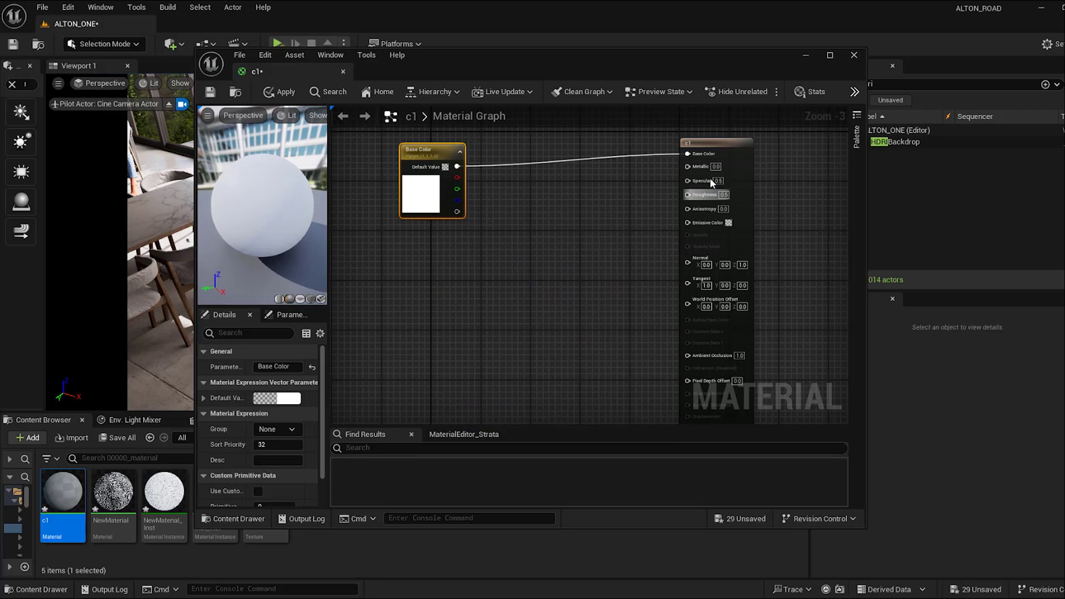
# Step: Set the material's blend mode to Masked and its shading model to Two Sided Foliage
pyautogui.click(744, 233)
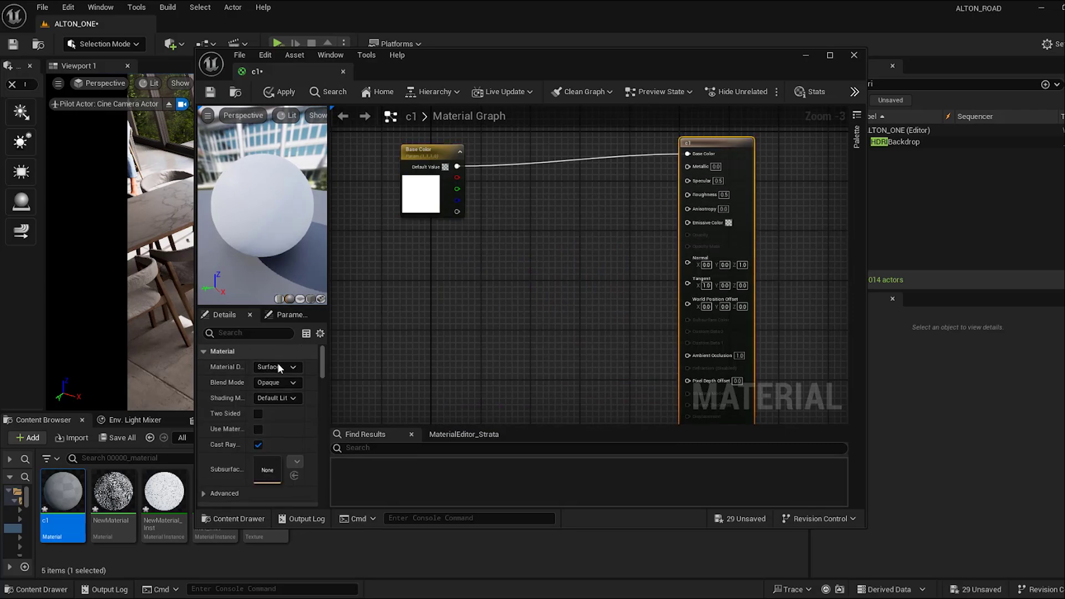
pyautogui.click(287, 383)
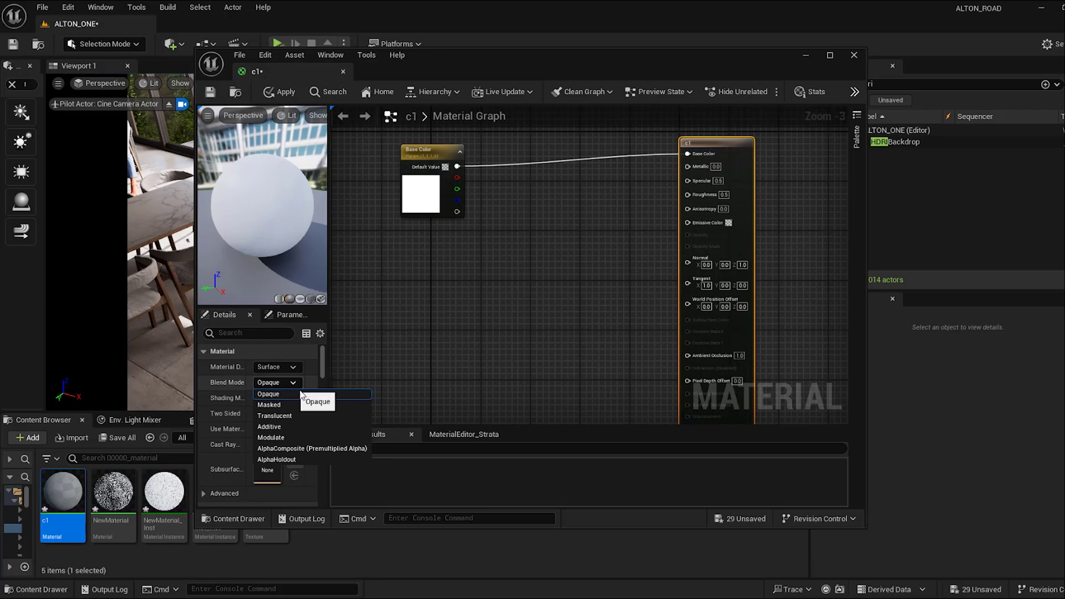
pyautogui.click(270, 404)
pyautogui.click(276, 397)
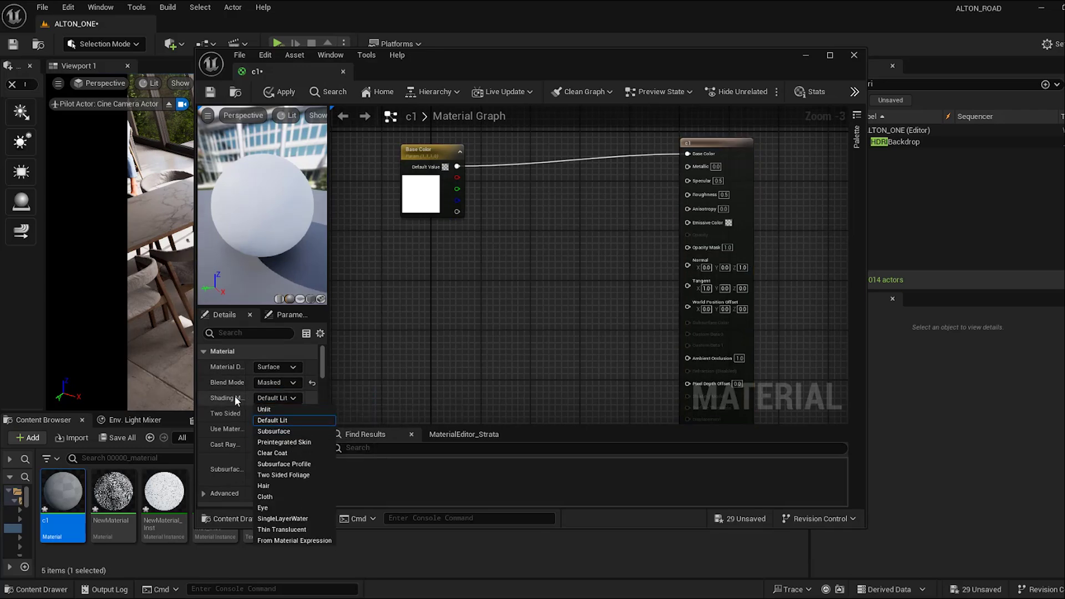
pyautogui.click(284, 475)
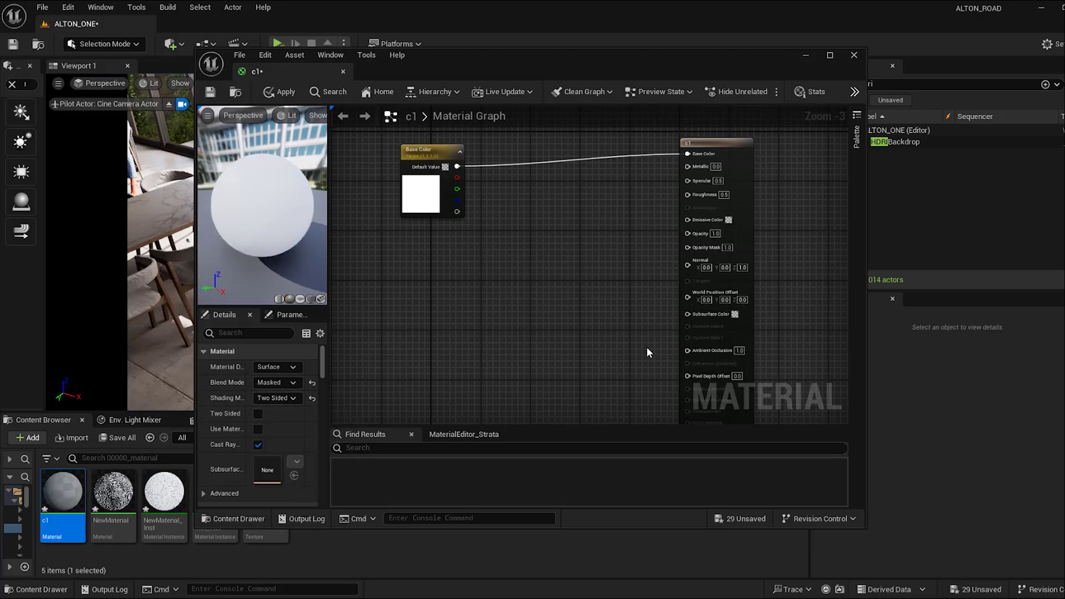
# Step: Add a Constant3Vector node in the empty graph area below the Base Color parameter
pyautogui.moveTo(594, 334); pyautogui.dragTo(500, 295, button='right')
pyautogui.moveTo(491, 331); pyautogui.dragTo(558, 326, button='right')
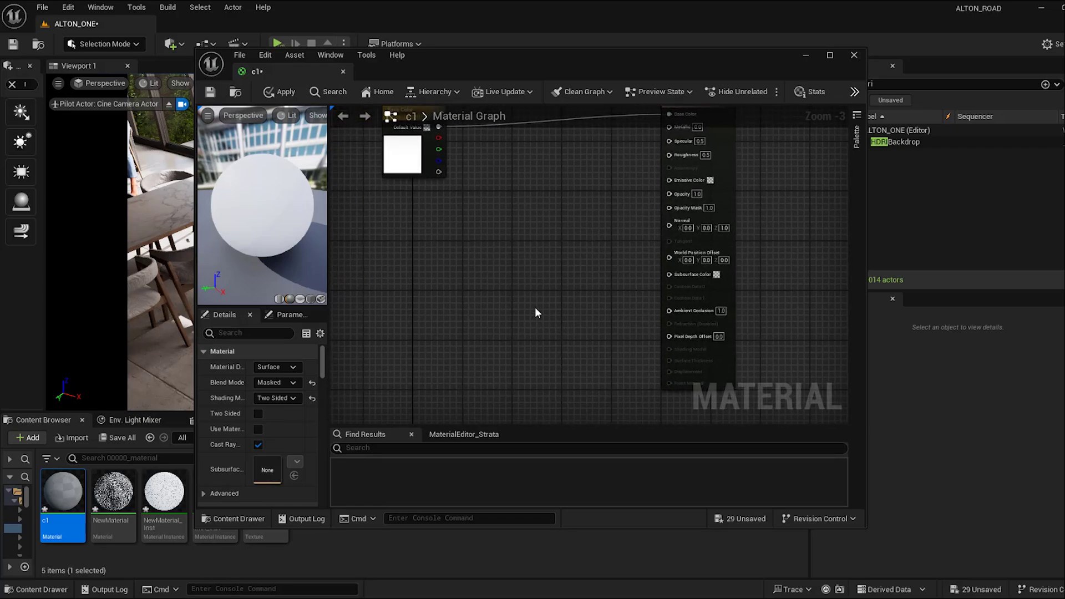
pyautogui.rightClick(508, 300)
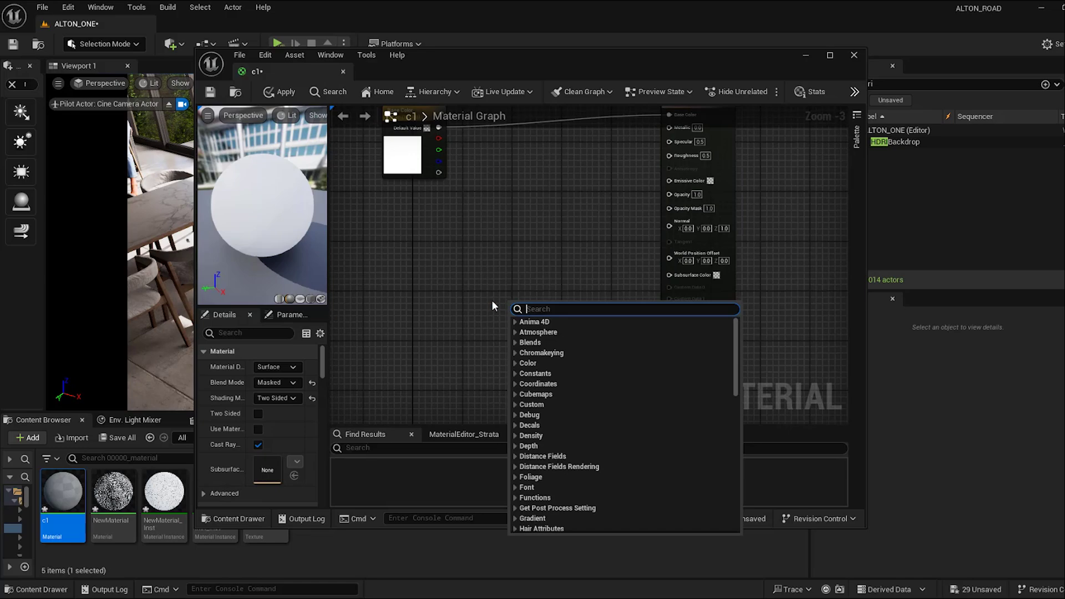
pyautogui.write('const')
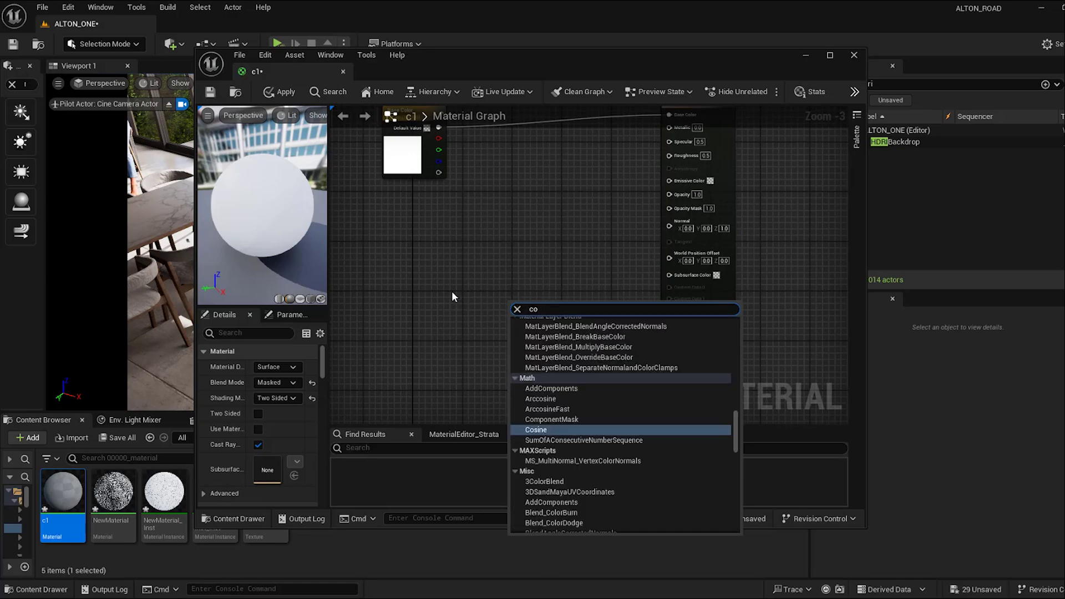
pyautogui.press('Down')
pyautogui.press('Down')
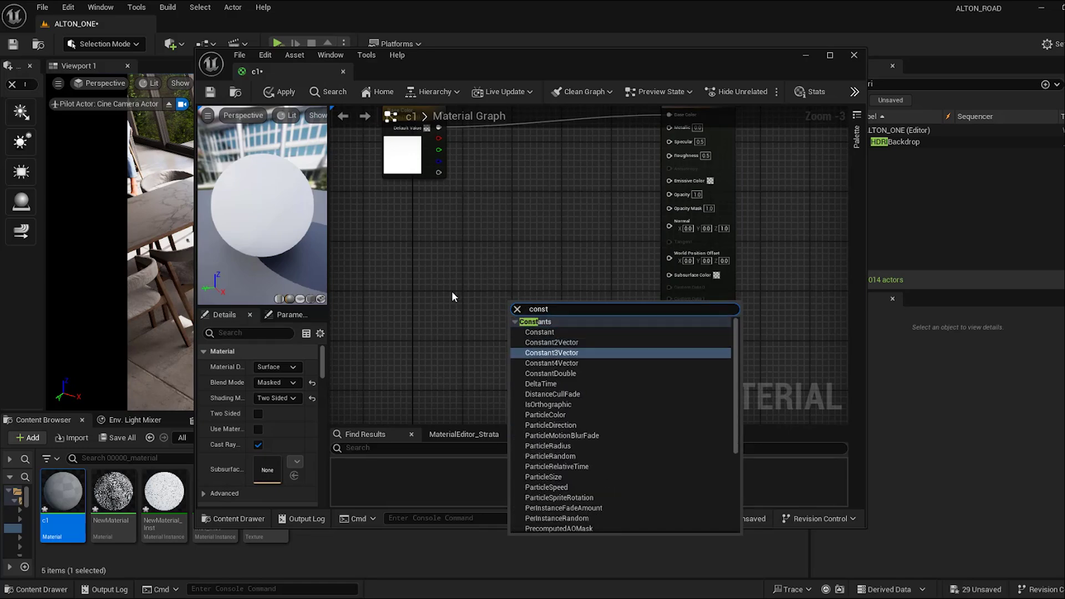
pyautogui.press('Return')
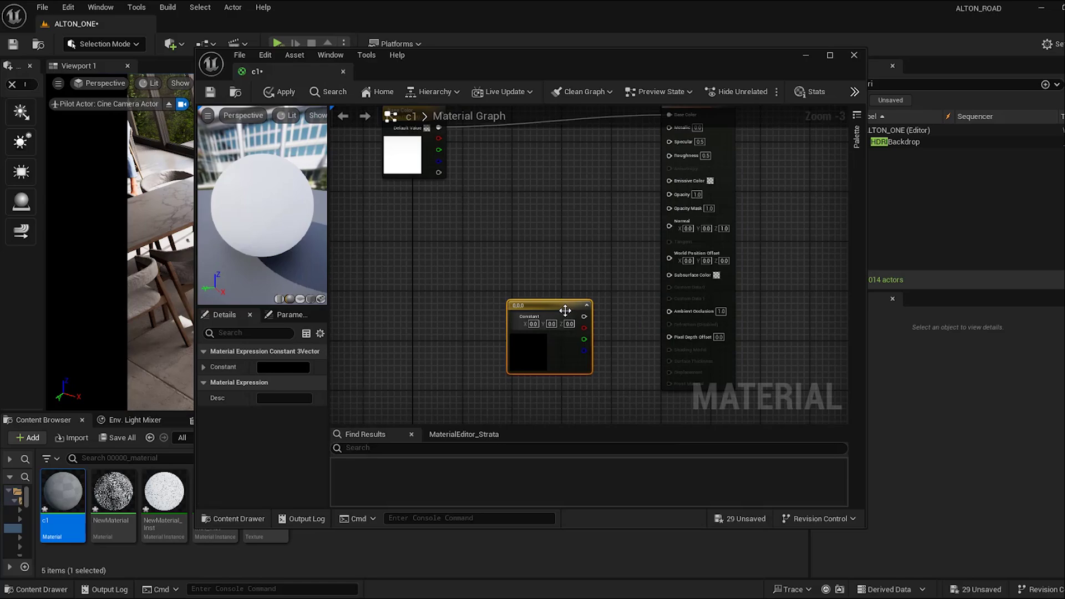
# Step: Convert the Constant3Vector to a parameter named color_subsurface and connect it to the material's Subsurface Color input
pyautogui.rightClick(559, 314)
pyautogui.click(603, 348)
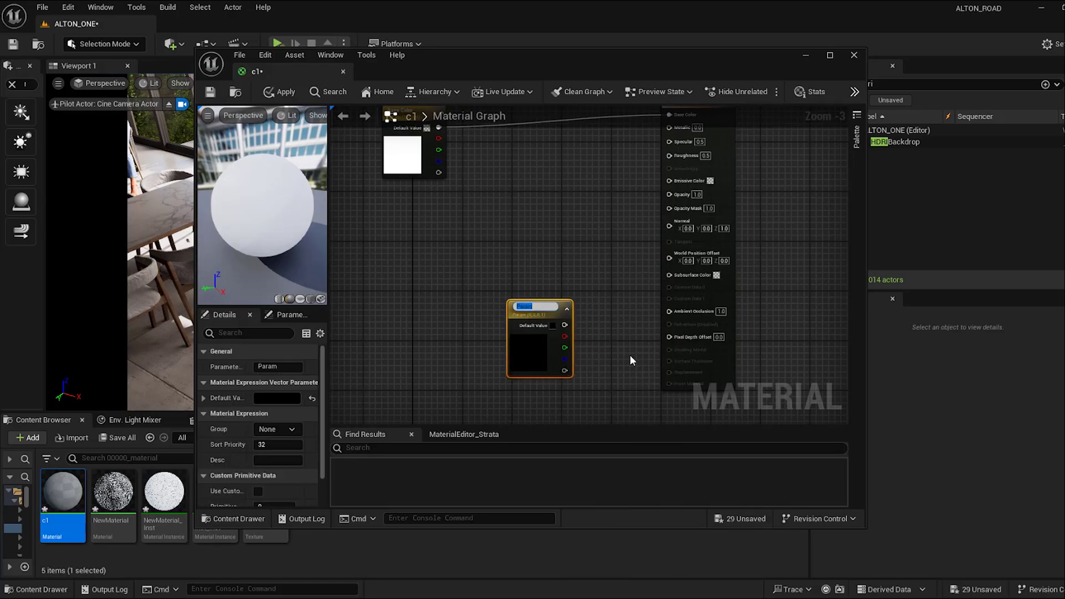
pyautogui.write('co')
pyautogui.write('lor_subsurfav')
pyautogui.write('e')
pyautogui.press('Return')
pyautogui.moveTo(565, 322); pyautogui.dragTo(671, 275)
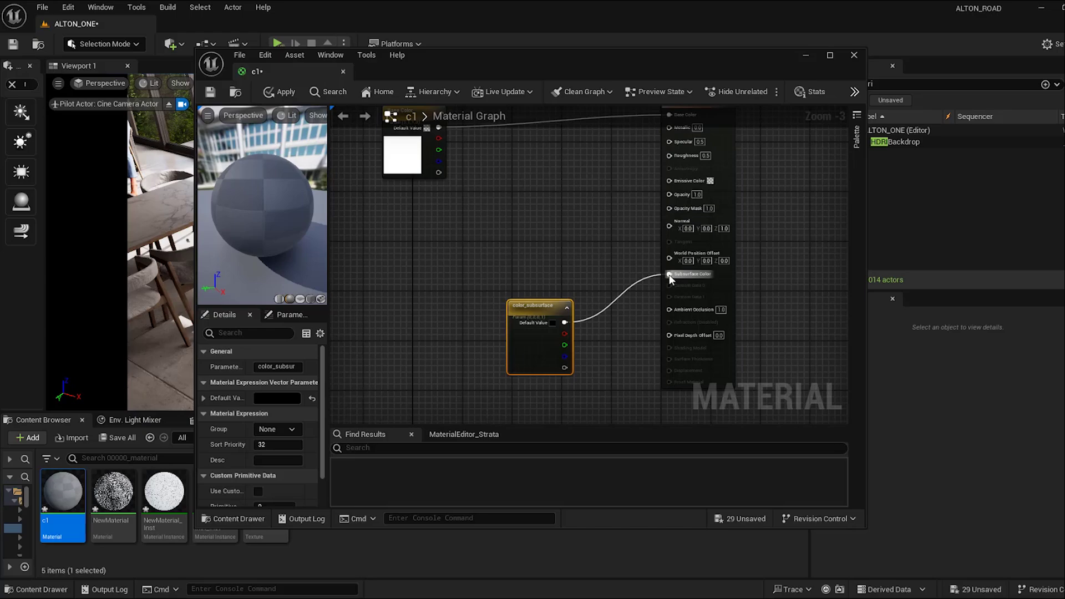
pyautogui.scroll(2, 677, 275)
pyautogui.scroll(-3, 514, 343)
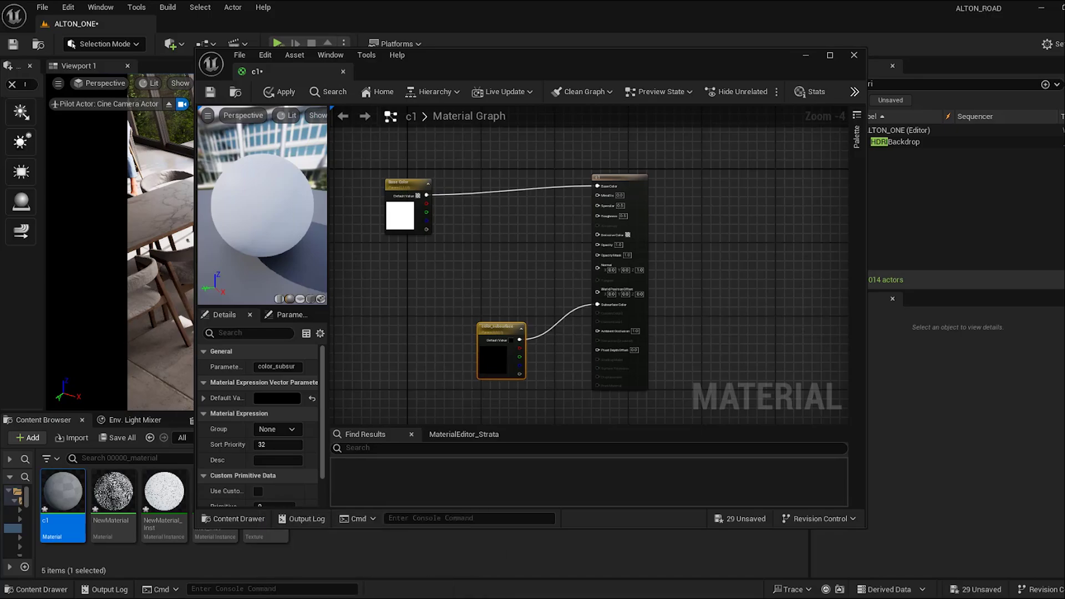
# Step: Switch to the web browser and look at the image results for a black and white fabric texture
pyautogui.hotkey('alt', 'Tab')
pyautogui.moveTo(524, 113); pyautogui.dragTo(667, 94)
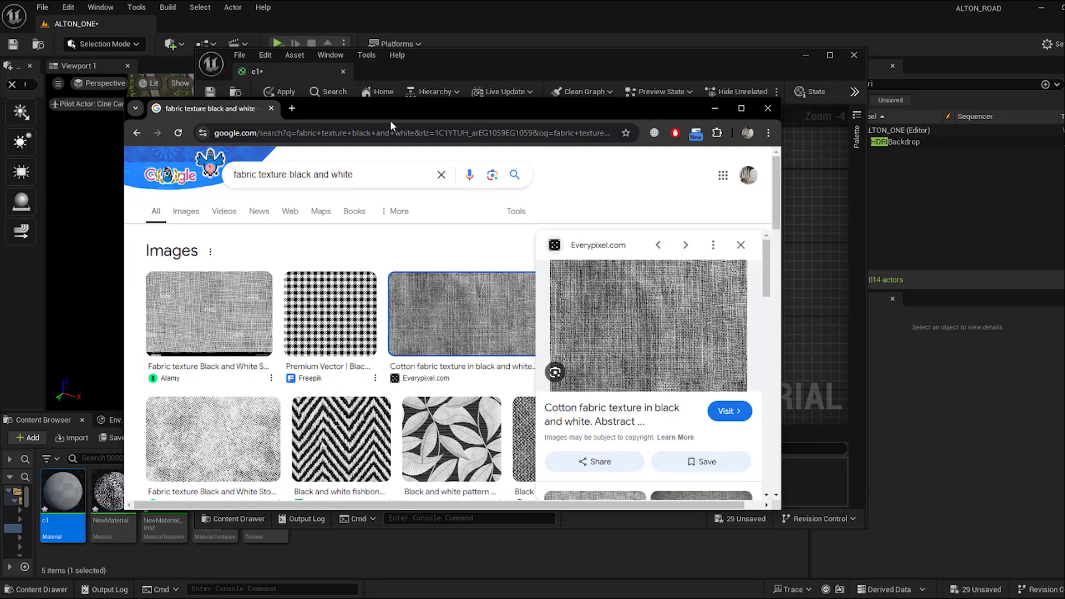
pyautogui.click(805, 103)
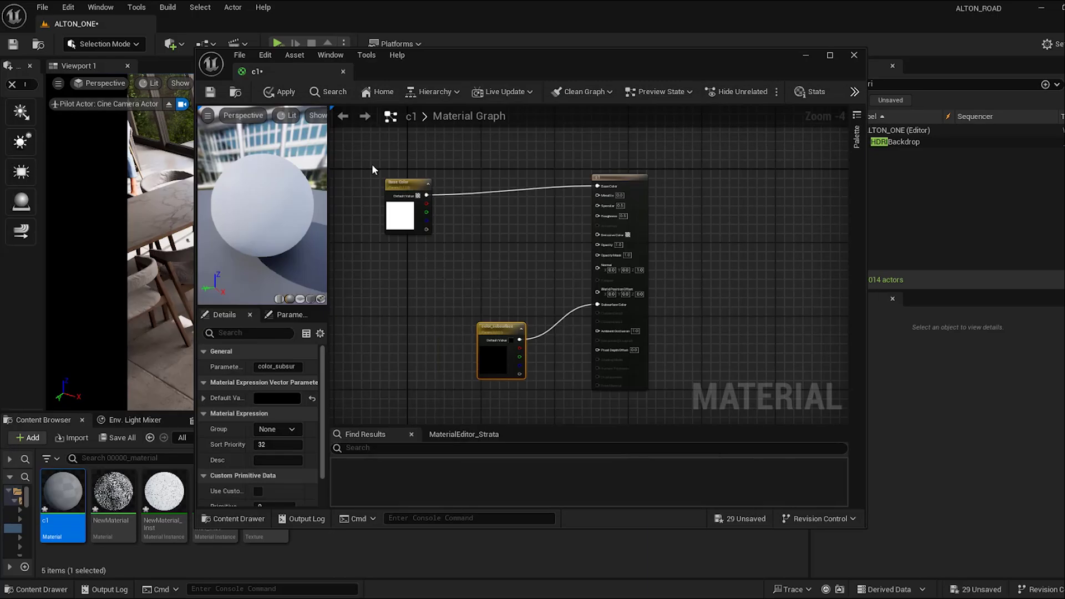
# Step: Bring the texture asset named text from the 00000_material folder into the c1 graph as a Texture Sample
pyautogui.moveTo(792, 63); pyautogui.dragTo(987, 49)
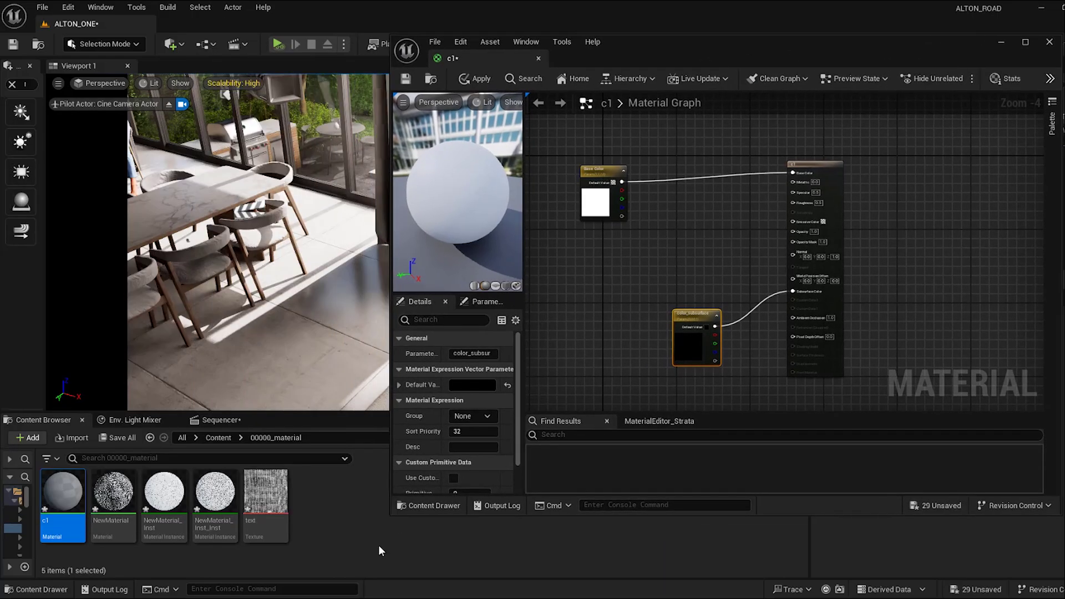
pyautogui.click(266, 502)
pyautogui.moveTo(266, 502); pyautogui.dragTo(594, 265)
pyautogui.moveTo(589, 247); pyautogui.dragTo(763, 208, button='right')
pyautogui.scroll(3, 666, 217)
pyautogui.scroll(-1, 801, 217)
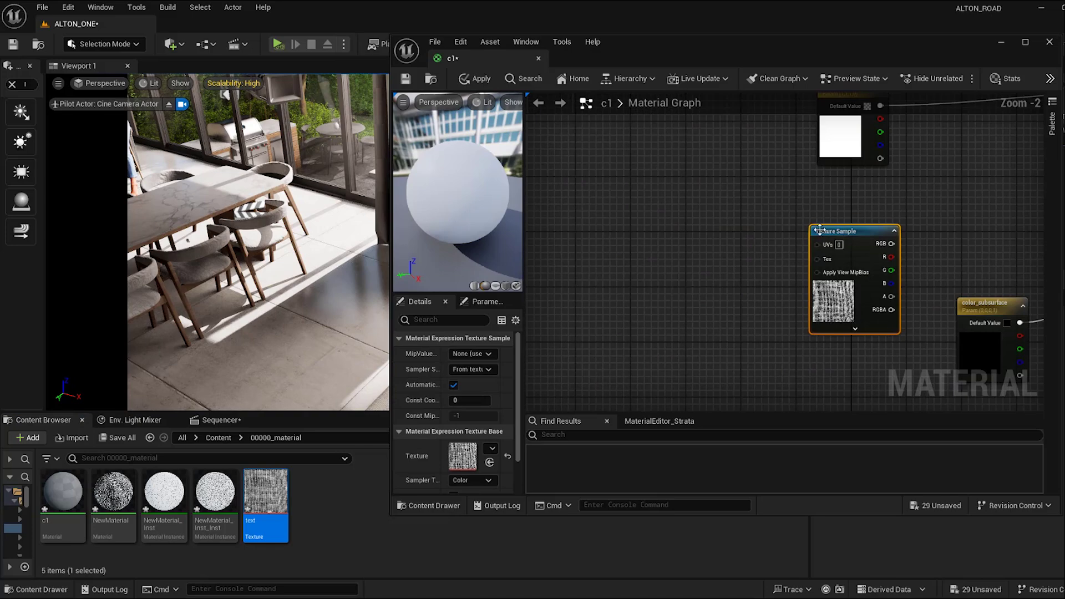
# Step: Add a Multiply node before the Texture Sample and a scalar parameter named uv
pyautogui.moveTo(714, 233); pyautogui.dragTo(777, 219, button='right')
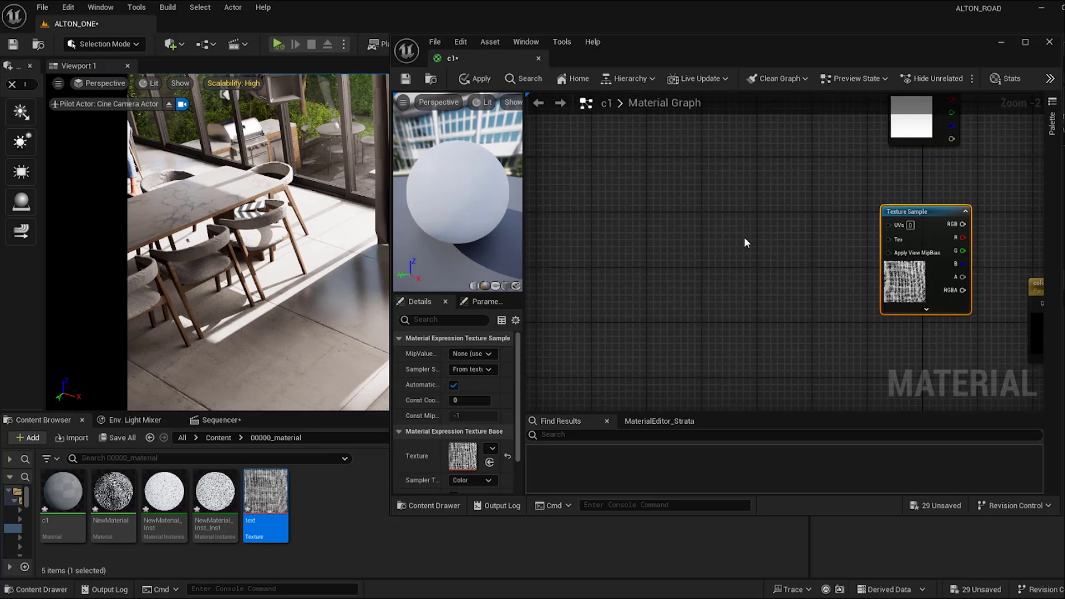
pyautogui.click(758, 240)
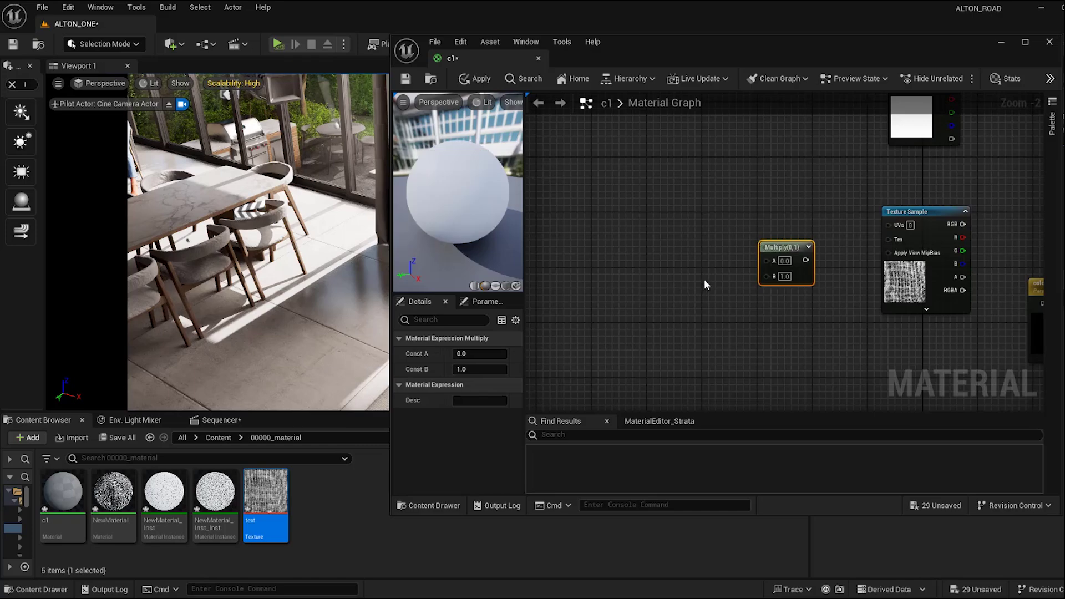
pyautogui.click(653, 281)
pyautogui.write('ssssssss')
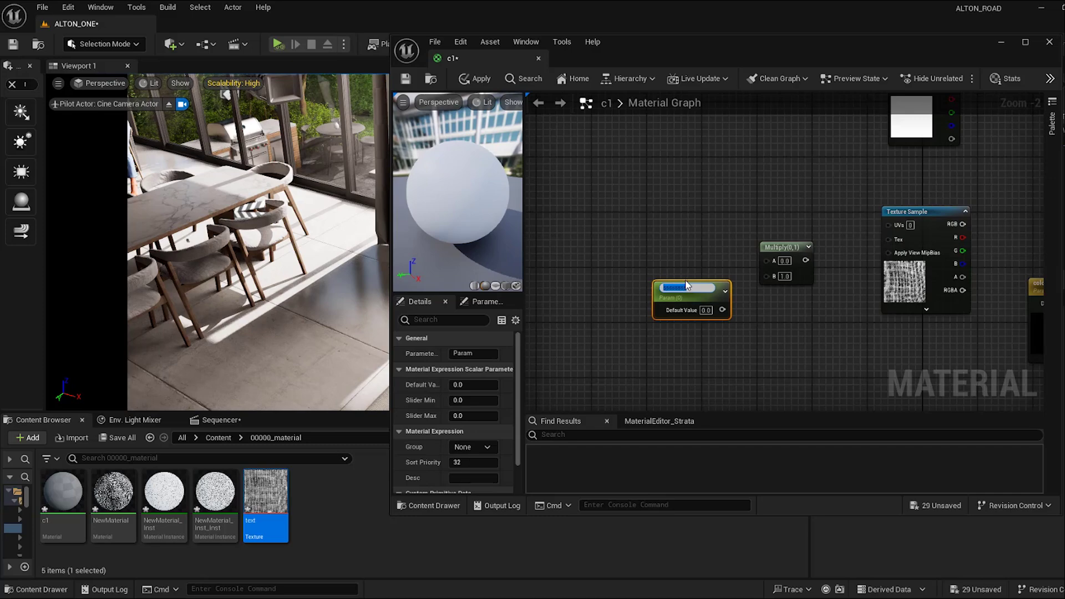
pyautogui.press('Return')
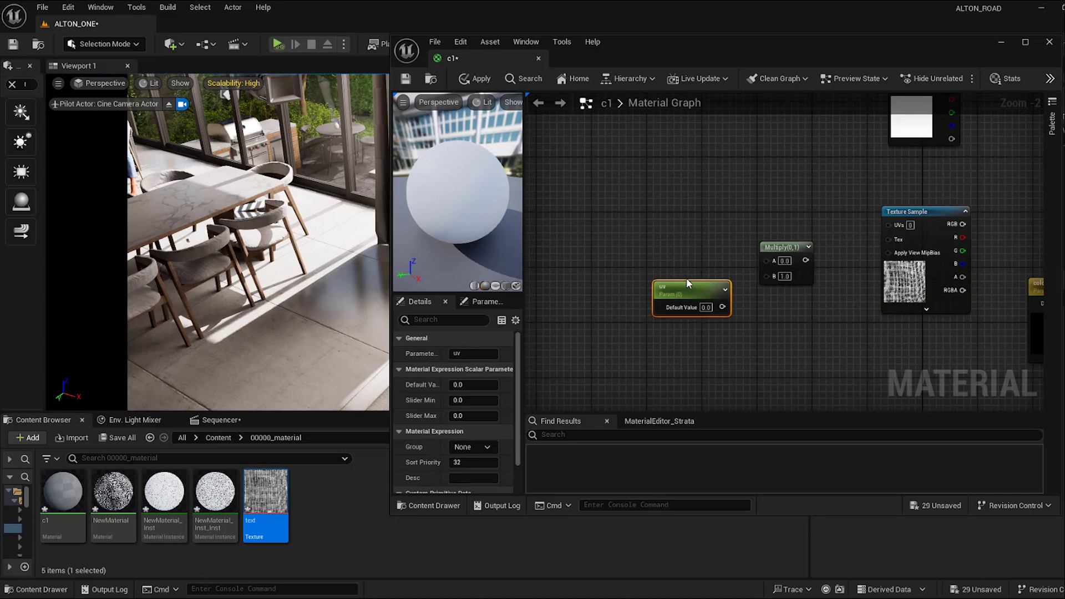
# Step: Add a texture coordinate node and connect it to the A input of the Multiply node
pyautogui.rightClick(671, 225)
pyautogui.write('te')
pyautogui.press('Return')
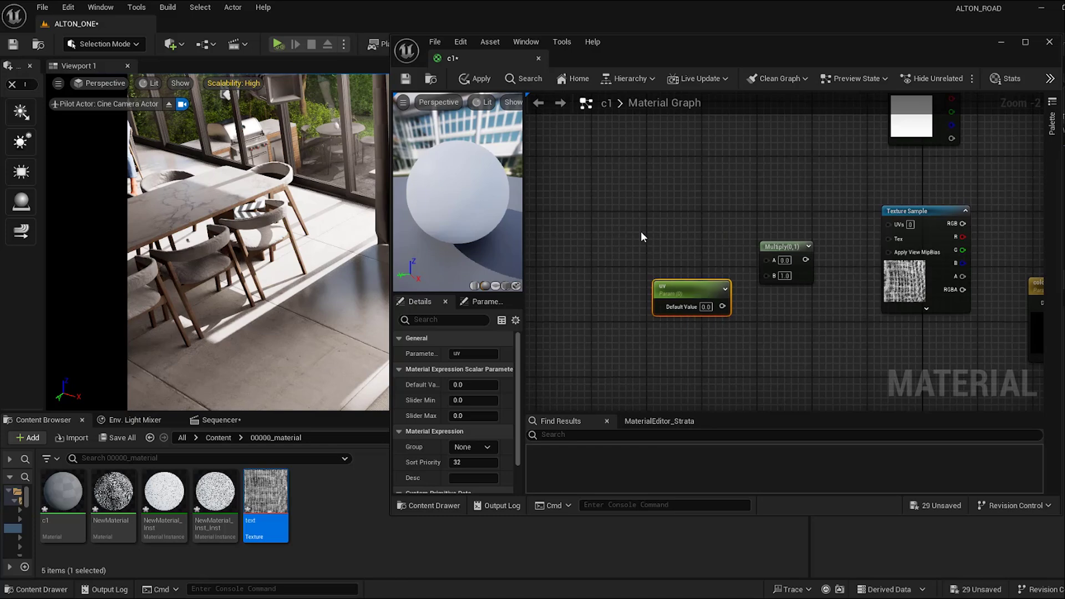
pyautogui.moveTo(729, 230); pyautogui.dragTo(769, 261)
# Step: Set the uv parameter's default value to 1 and wire it through Multiply's B input into the Texture Sample's UVs
pyautogui.click(705, 307)
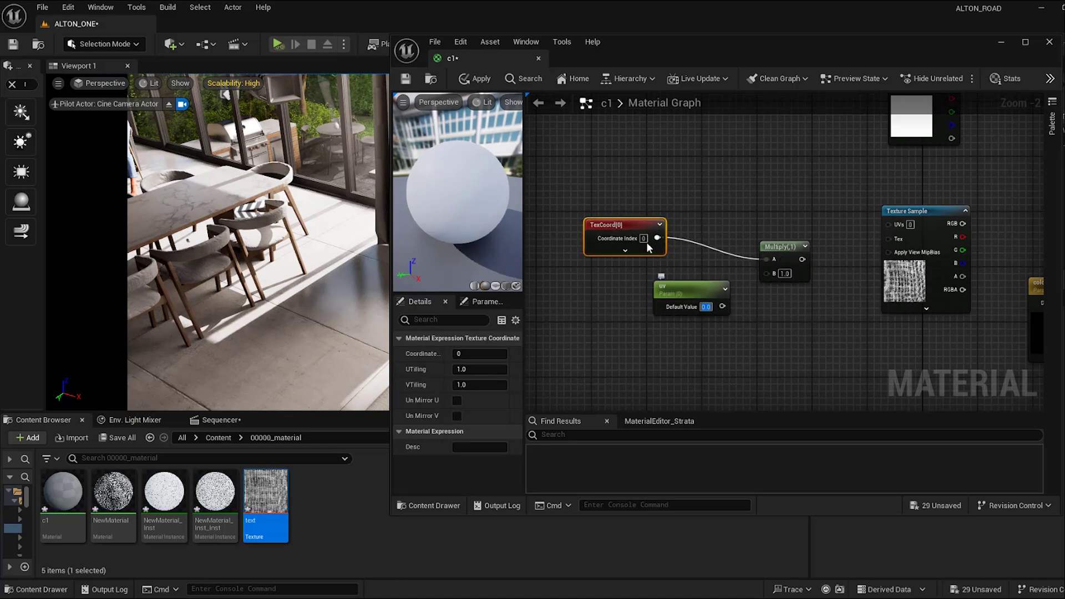
pyautogui.write('1')
pyautogui.press('Return')
pyautogui.moveTo(722, 306); pyautogui.dragTo(771, 273)
pyautogui.moveTo(794, 259); pyautogui.dragTo(884, 225)
pyautogui.moveTo(794, 260); pyautogui.dragTo(891, 224)
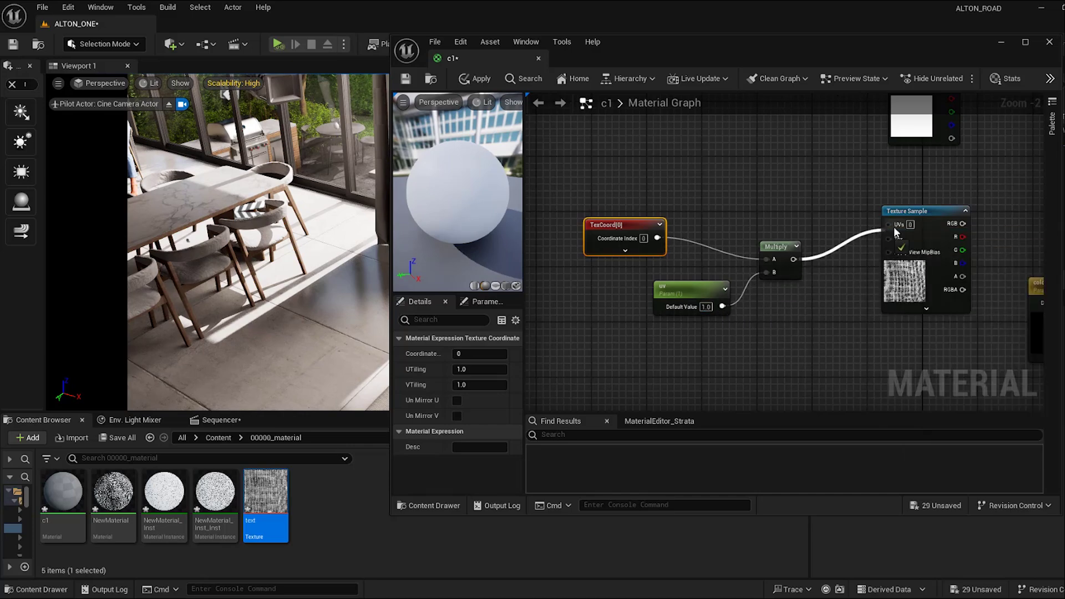
pyautogui.moveTo(954, 192); pyautogui.dragTo(651, 184, button='right')
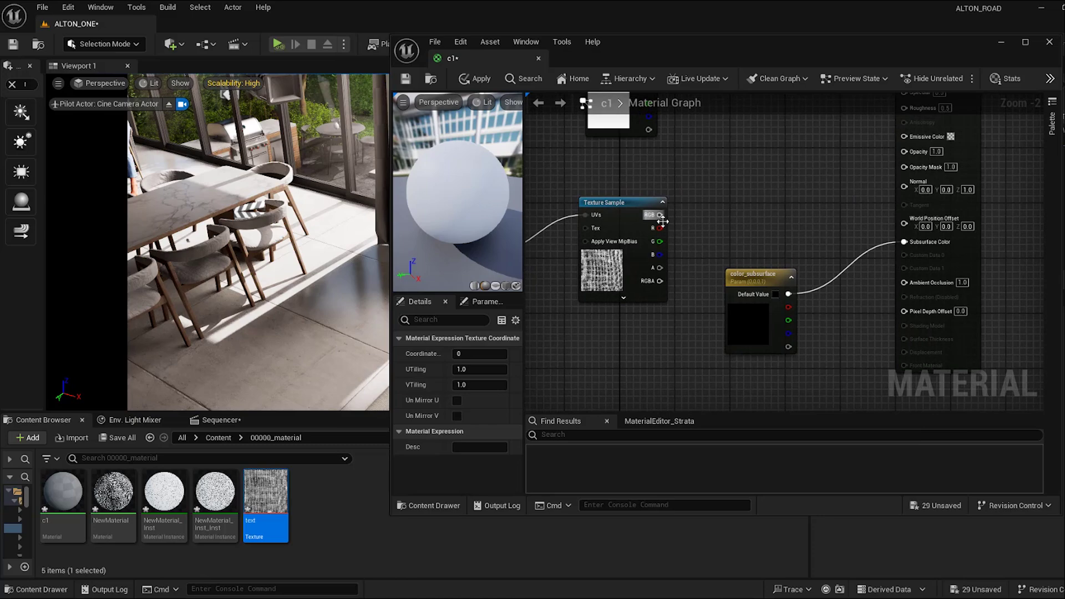
pyautogui.moveTo(660, 214); pyautogui.dragTo(802, 194)
pyautogui.write('mul')
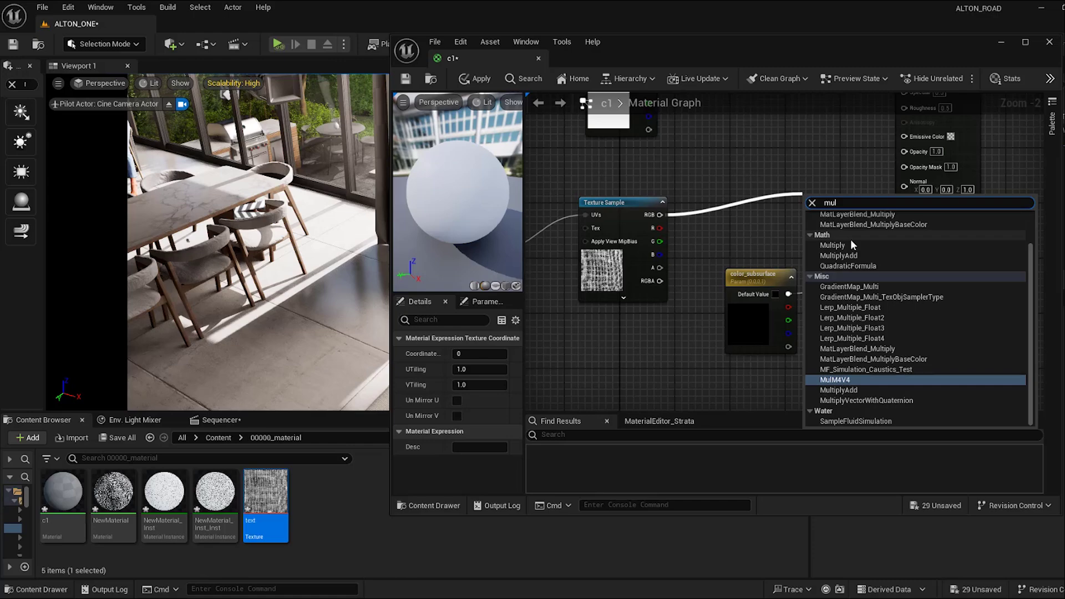
pyautogui.click(837, 175)
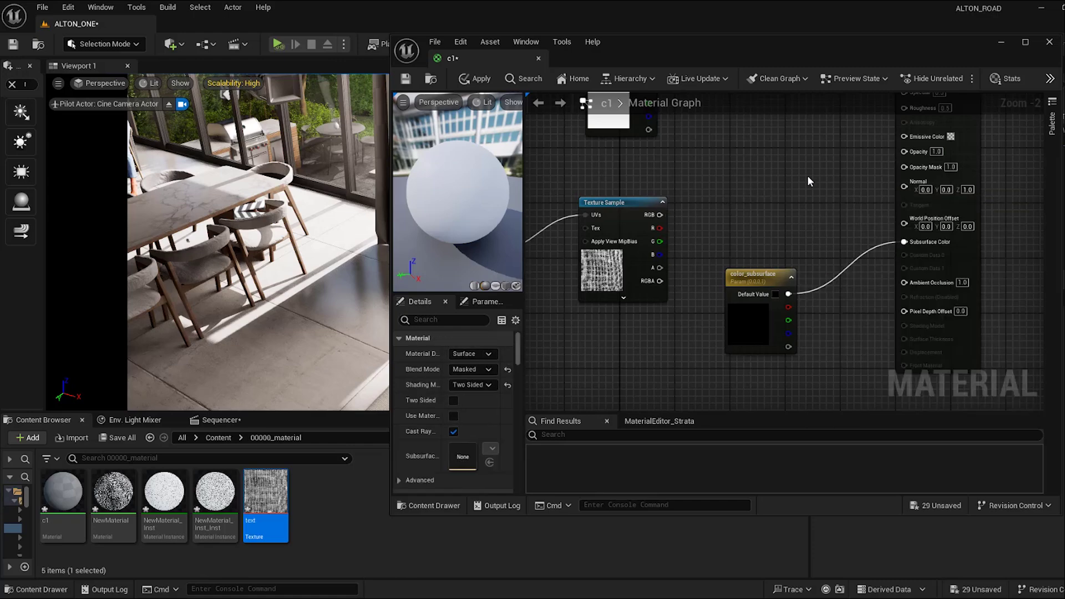
# Step: Add a Multiply node with the Texture Sample's RGB output feeding its A input, and create a scalar parameter named opacity
pyautogui.click(796, 193)
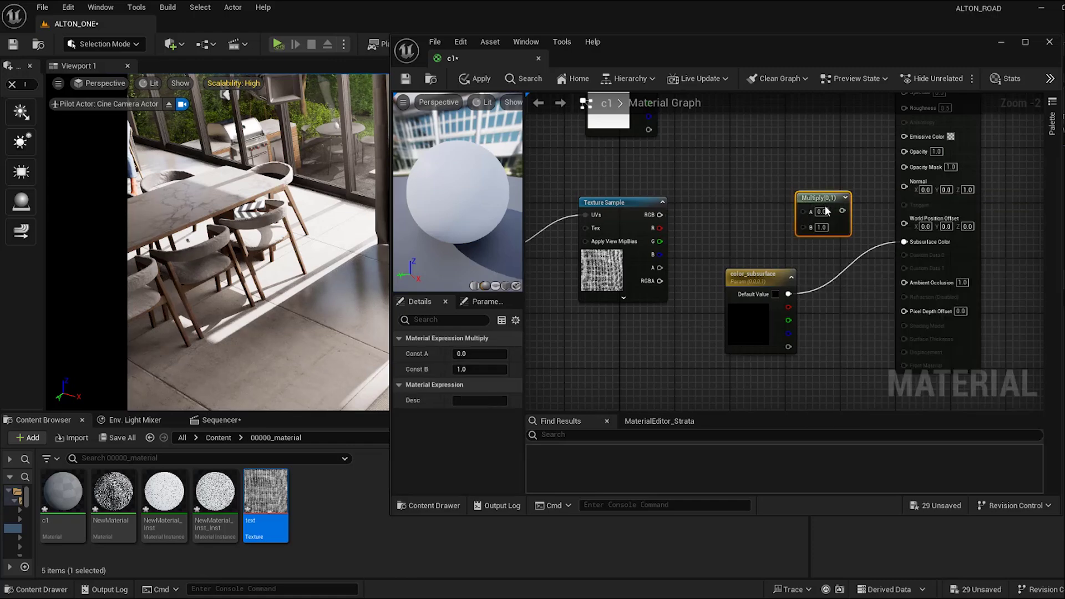
pyautogui.moveTo(803, 212); pyautogui.dragTo(648, 221)
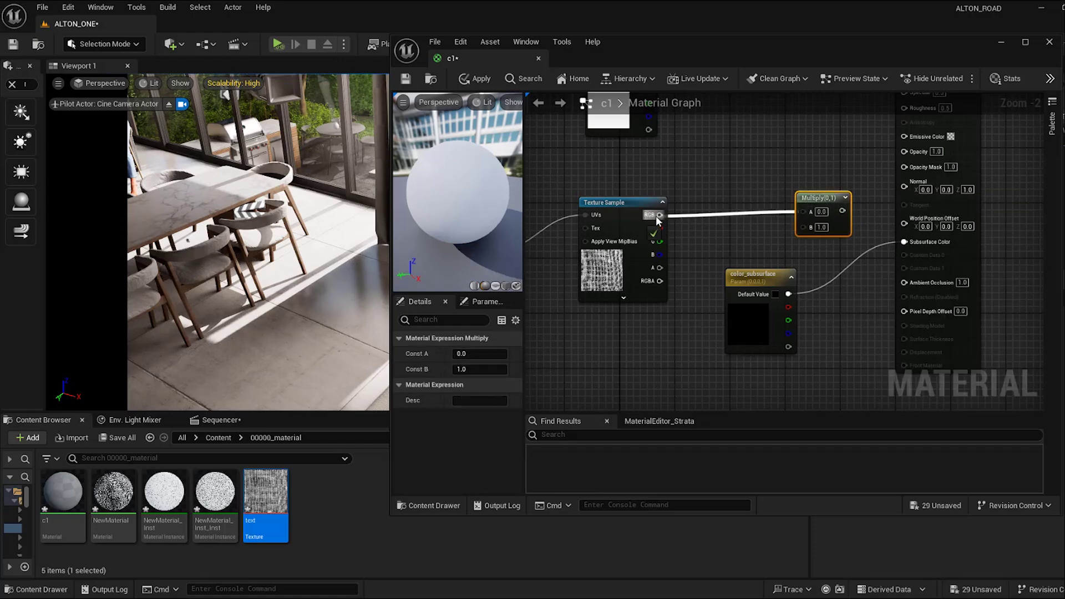
pyautogui.click(715, 243)
pyautogui.write('opacity')
pyautogui.press('Return')
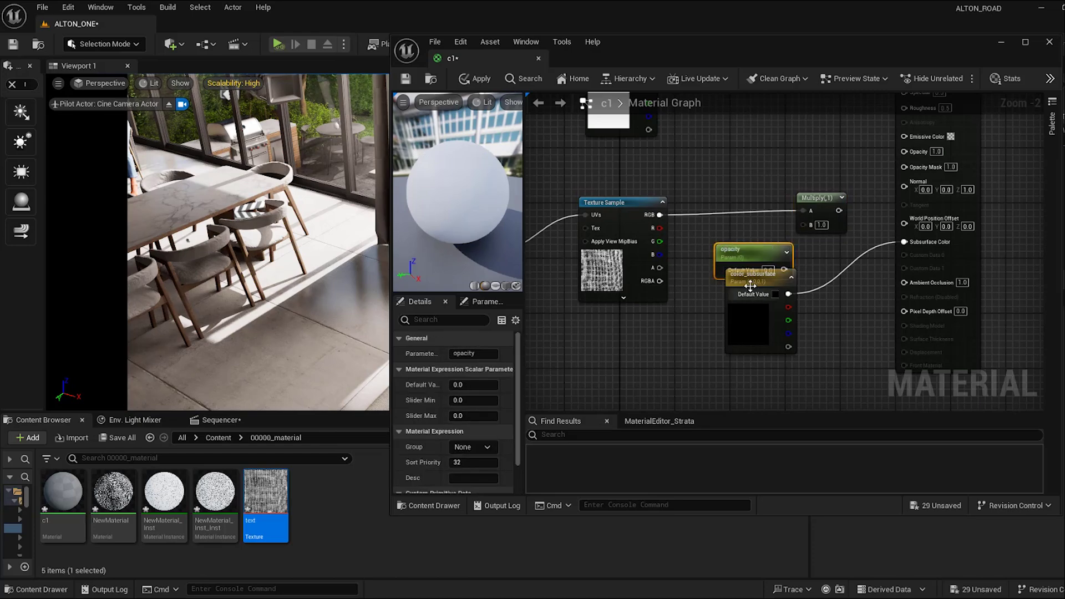
# Step: Wire the opacity parameter into the new Multiply node's B input and set its default value to 1
pyautogui.moveTo(754, 294); pyautogui.dragTo(718, 381)
pyautogui.moveTo(783, 219); pyautogui.dragTo(803, 174)
pyautogui.write('1')
pyautogui.press('Return')
# Step: Tidy the opacity node's position and connect the Multiply output to the material's Opacity Mask input
pyautogui.moveTo(748, 207); pyautogui.dragTo(736, 227)
pyautogui.moveTo(748, 130); pyautogui.dragTo(623, 193, button='right')
pyautogui.moveTo(705, 224); pyautogui.dragTo(780, 180)
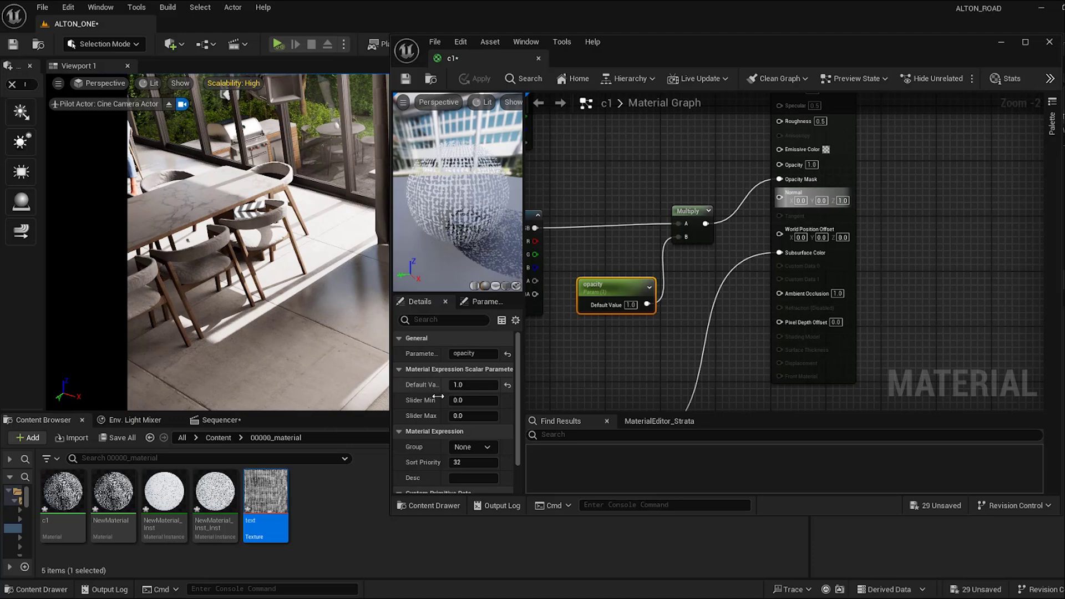
# Step: Enable the Two Sided option on the c1 material, apply the changes and close its editor
pyautogui.click(427, 321)
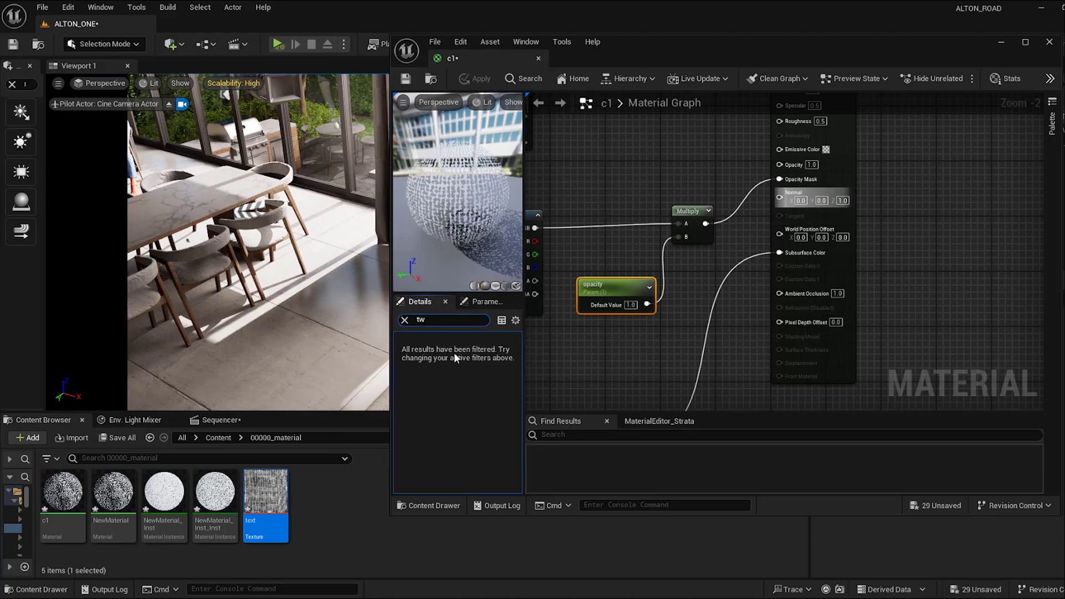
pyautogui.click(832, 330)
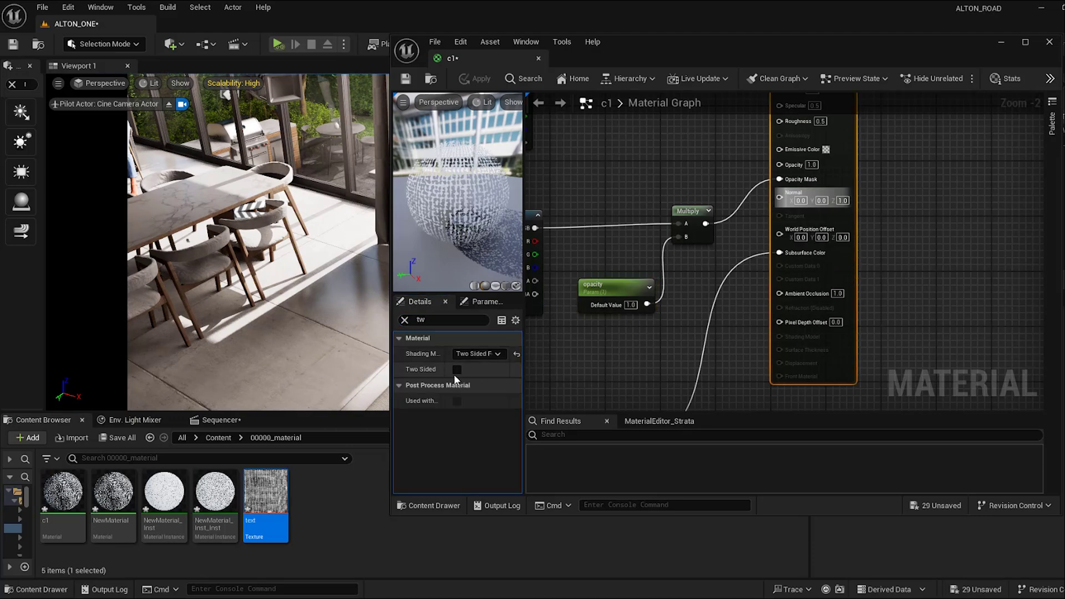
pyautogui.click(456, 370)
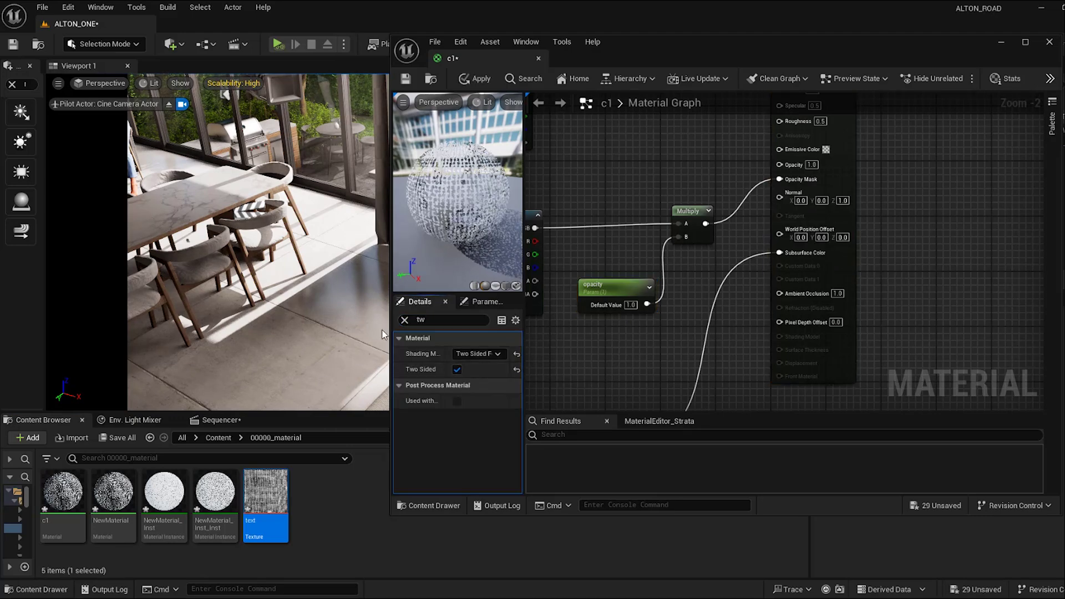
pyautogui.click(474, 82)
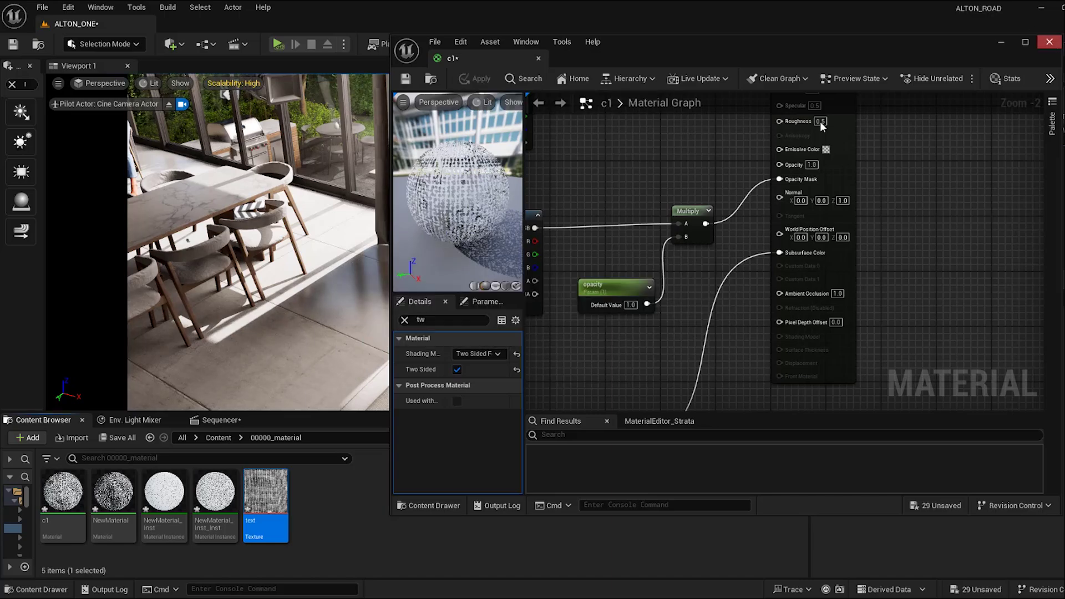
pyautogui.click(1049, 41)
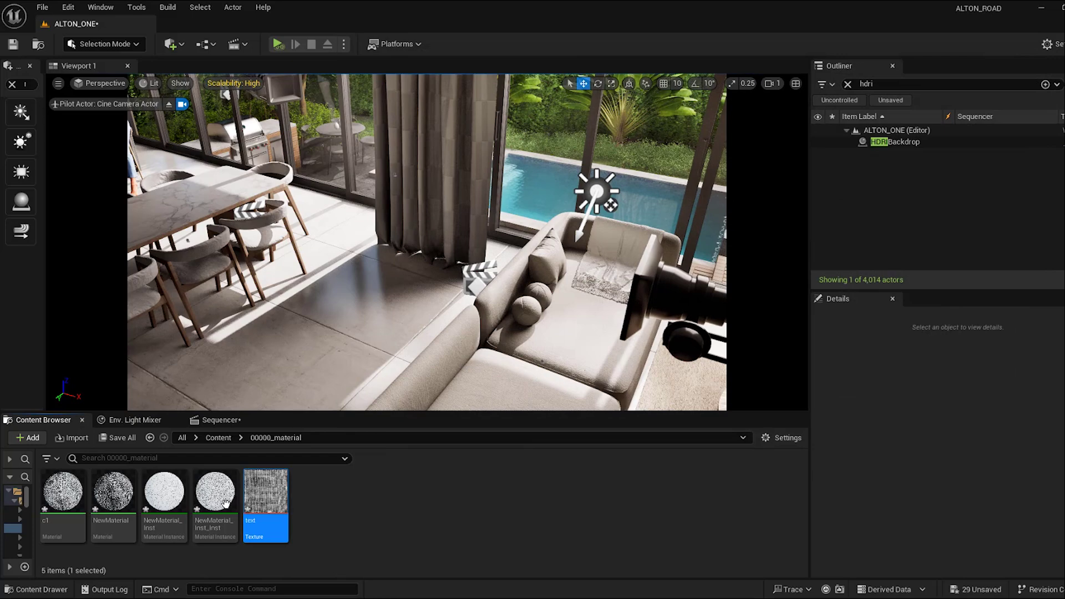
# Step: Create a material instance from c1 and assign it to the curtain beside the pool window
pyautogui.click(75, 503)
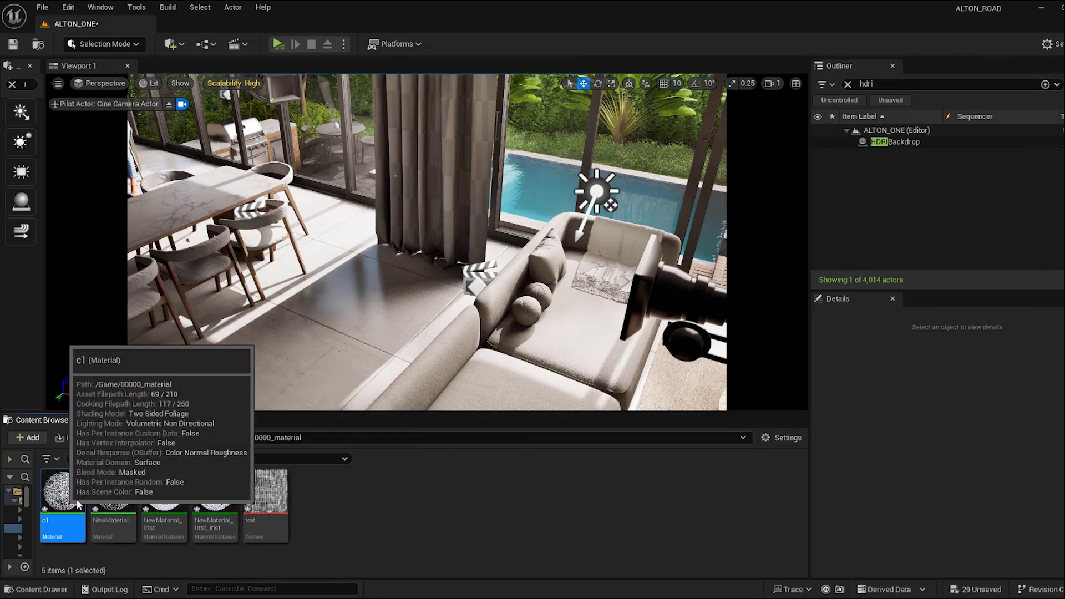
pyautogui.rightClick(66, 501)
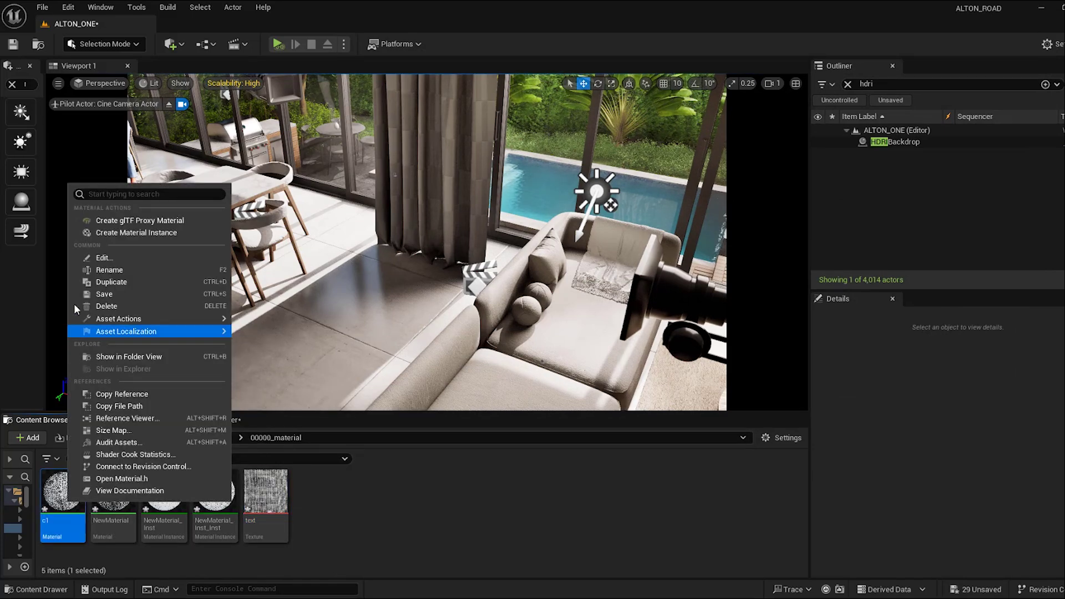
pyautogui.moveTo(78, 318)
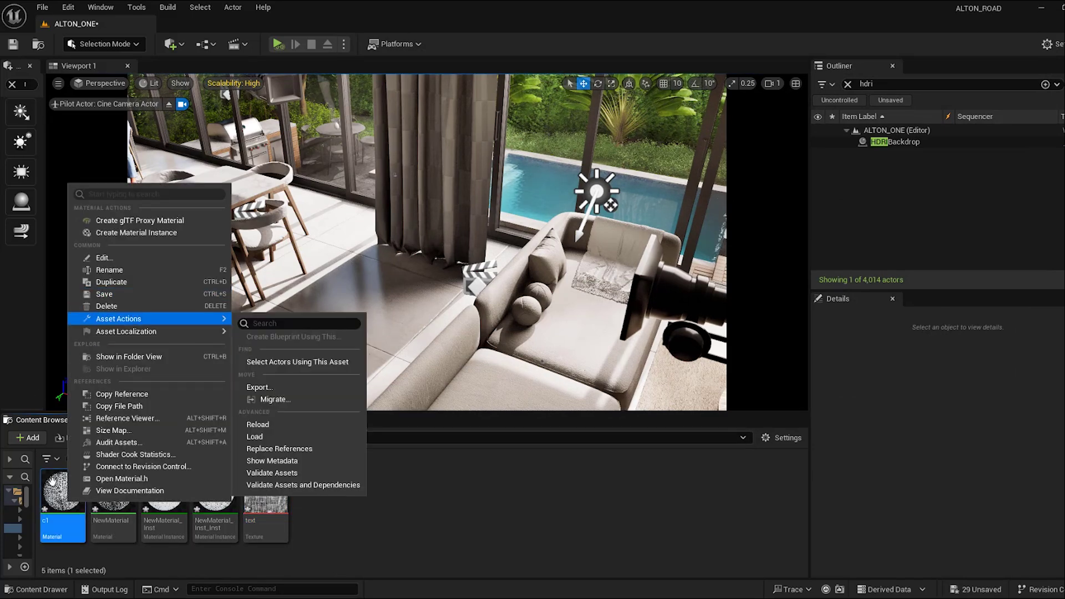
pyautogui.click(118, 232)
pyautogui.press('Return')
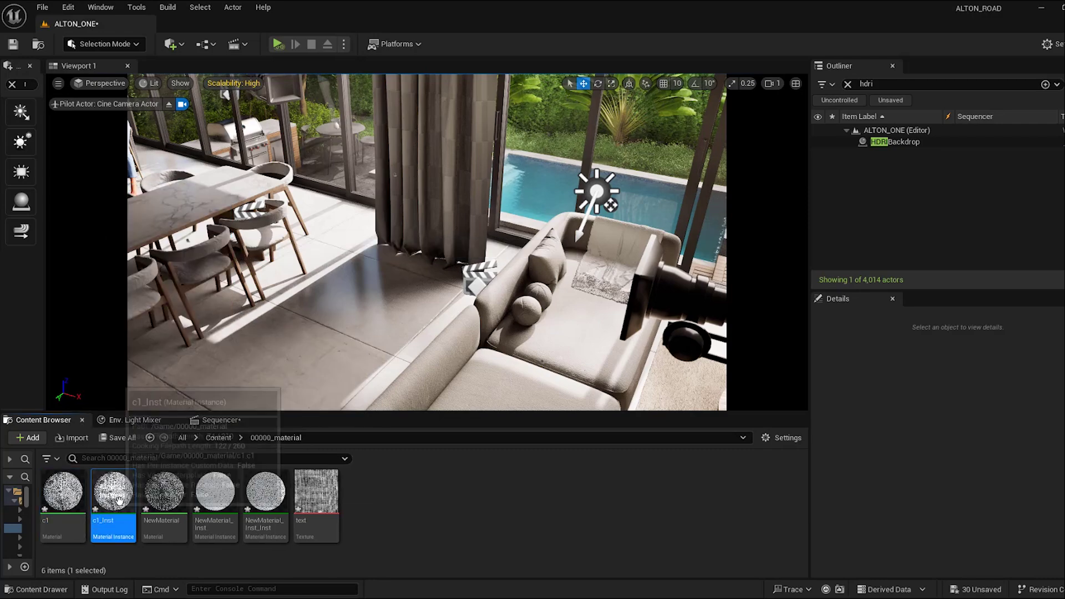
pyautogui.moveTo(113, 491); pyautogui.dragTo(446, 193)
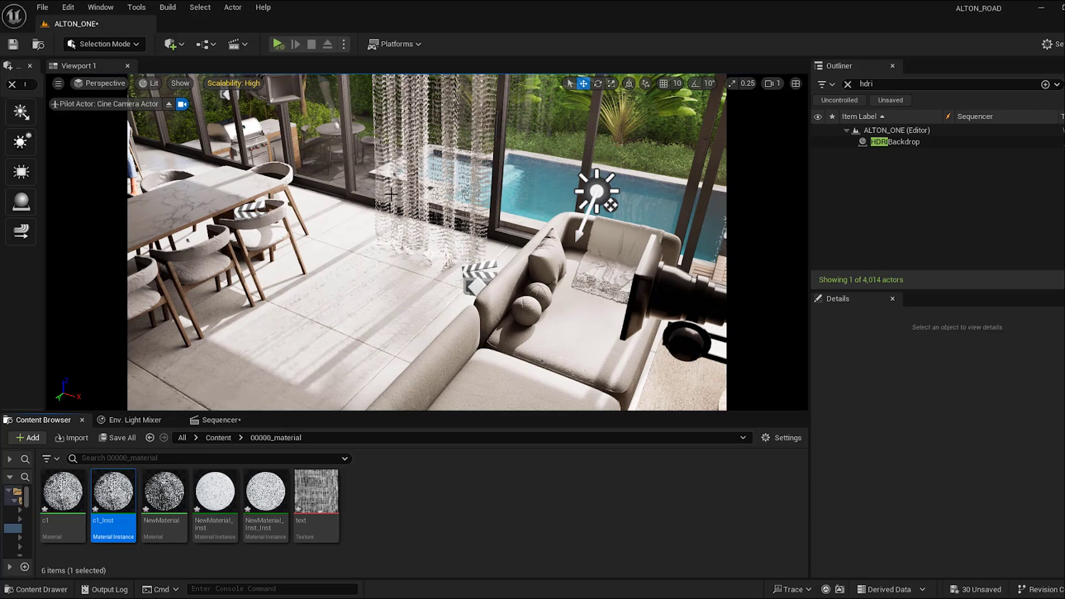
# Step: Open the c1_Inst material instance and enable overrides for its uv, opacity, Base Color and color_subsurface parameters
pyautogui.moveTo(1, 118); pyautogui.dragTo(72, 108)
pyautogui.moveTo(270, 107); pyautogui.dragTo(231, 46)
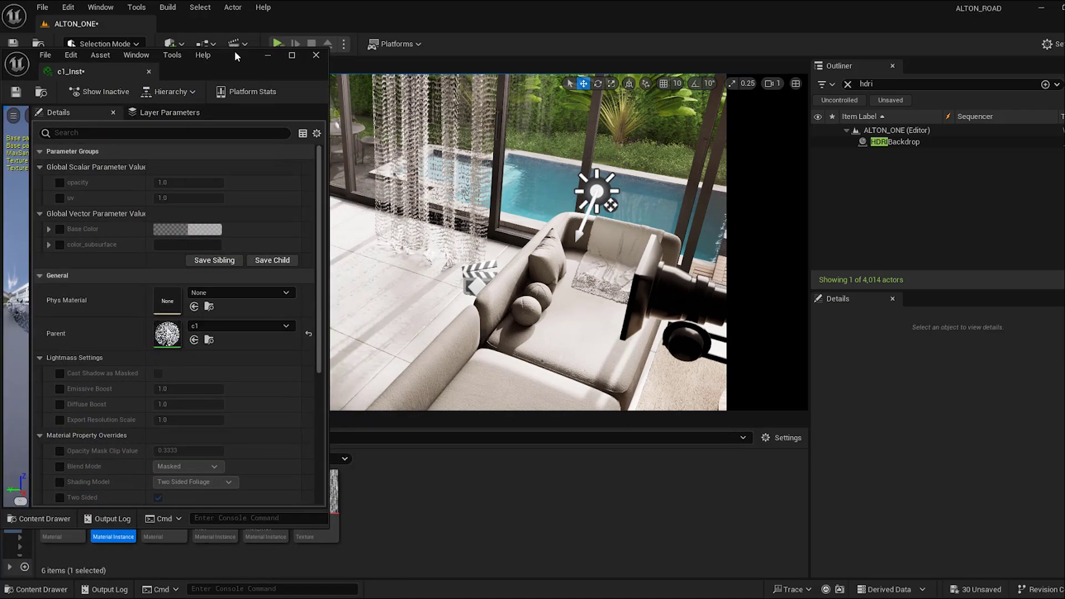
pyautogui.click(57, 185)
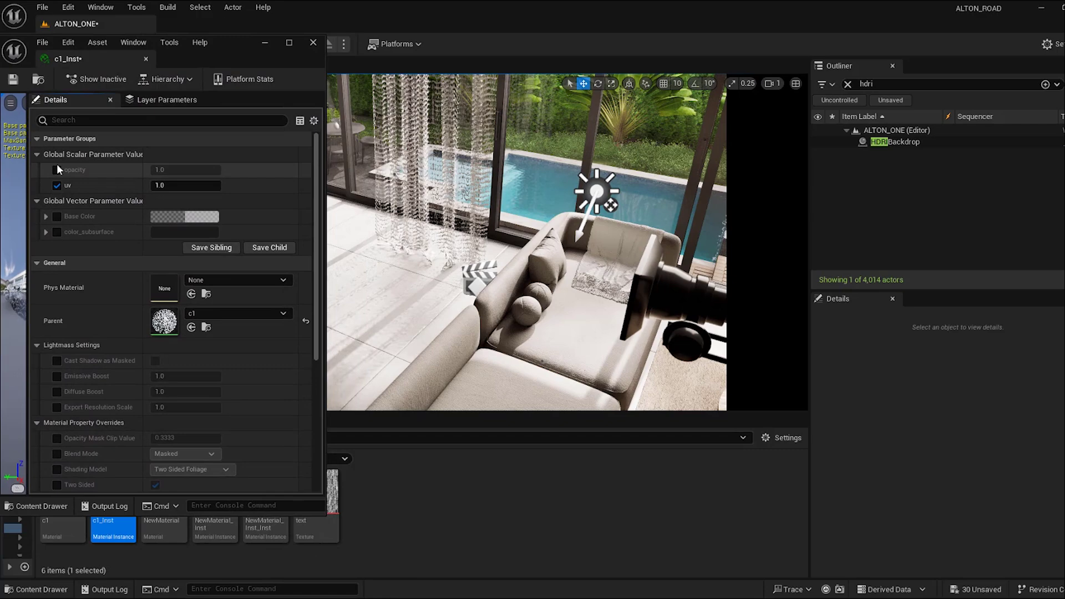
pyautogui.click(57, 170)
pyautogui.click(56, 217)
pyautogui.click(57, 232)
# Step: Set the instance's color_subsurface parameter to white
pyautogui.click(171, 232)
pyautogui.moveTo(336, 368); pyautogui.dragTo(336, 278)
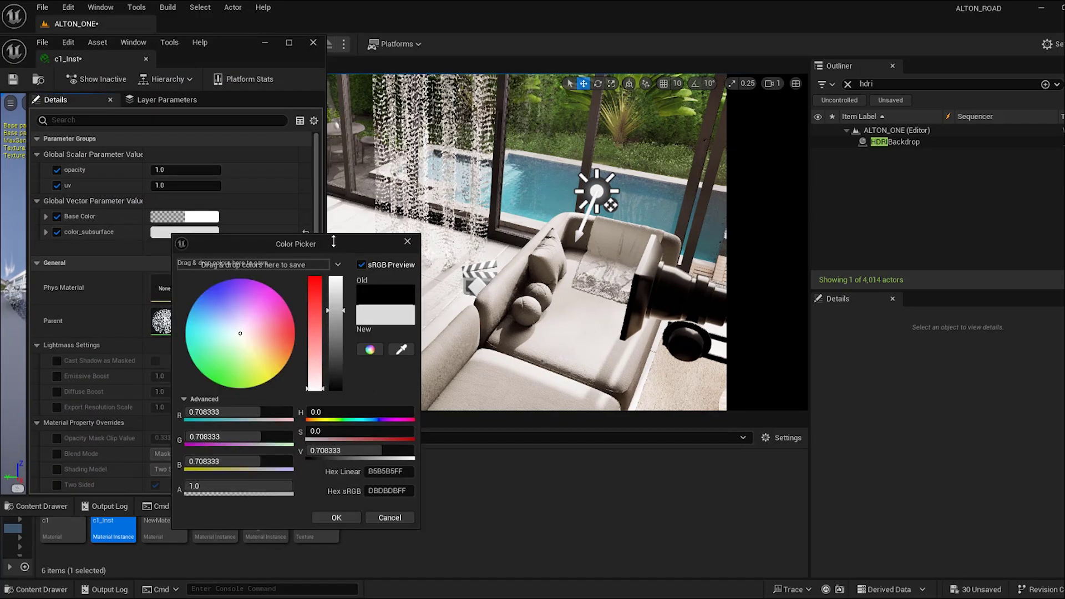
pyautogui.click(337, 517)
# Step: Set the instance's uv parameter to 1000000 and raise its opacity to about 2.75
pyautogui.click(161, 186)
pyautogui.write('1000')
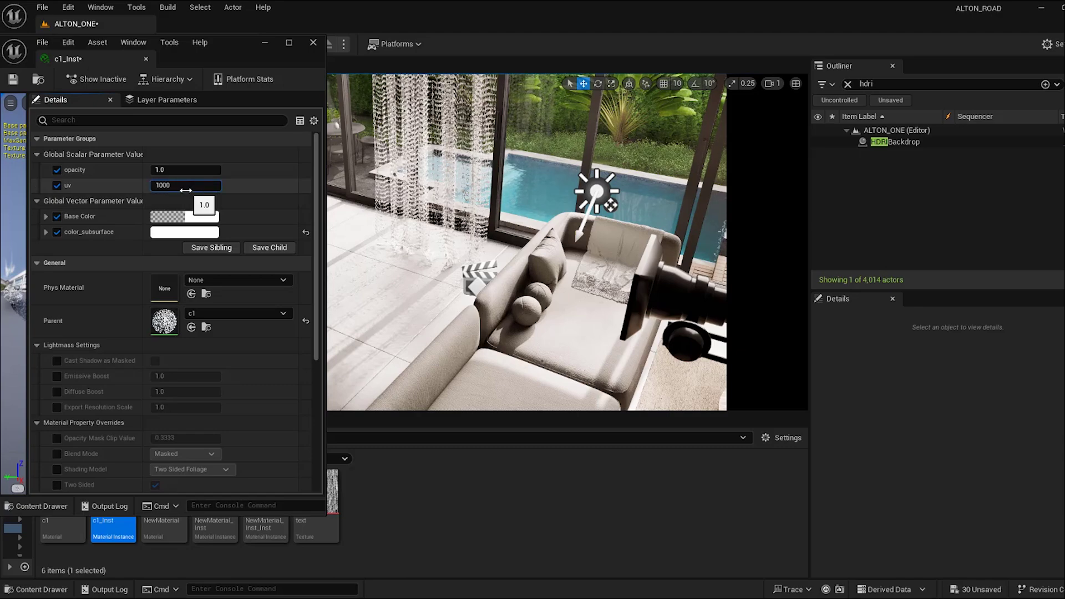
pyautogui.write('000')
pyautogui.press('Return')
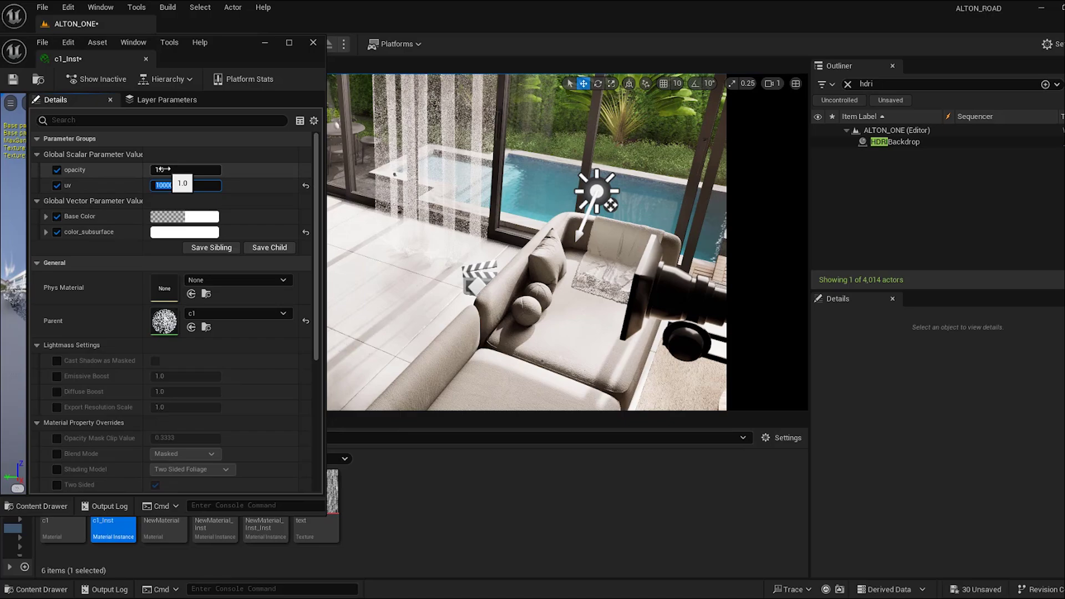
pyautogui.moveTo(163, 169); pyautogui.dragTo(188, 170)
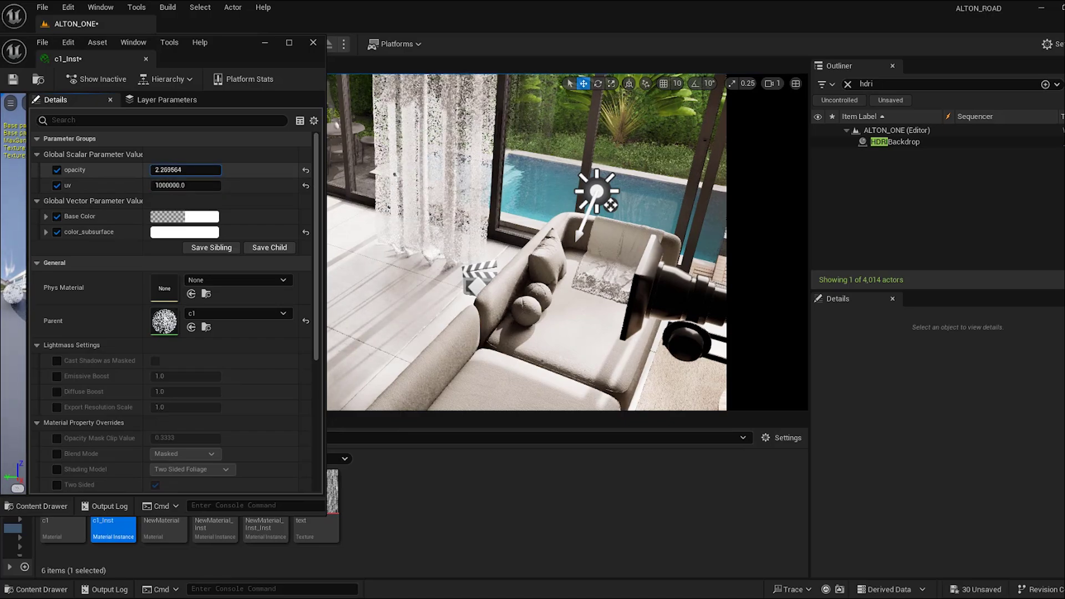
# Step: Rotate the scene's sunlight direction and check from several angles how light falls through the curtain fabric
pyautogui.moveTo(499, 244); pyautogui.dragTo(436, 153, button='right')
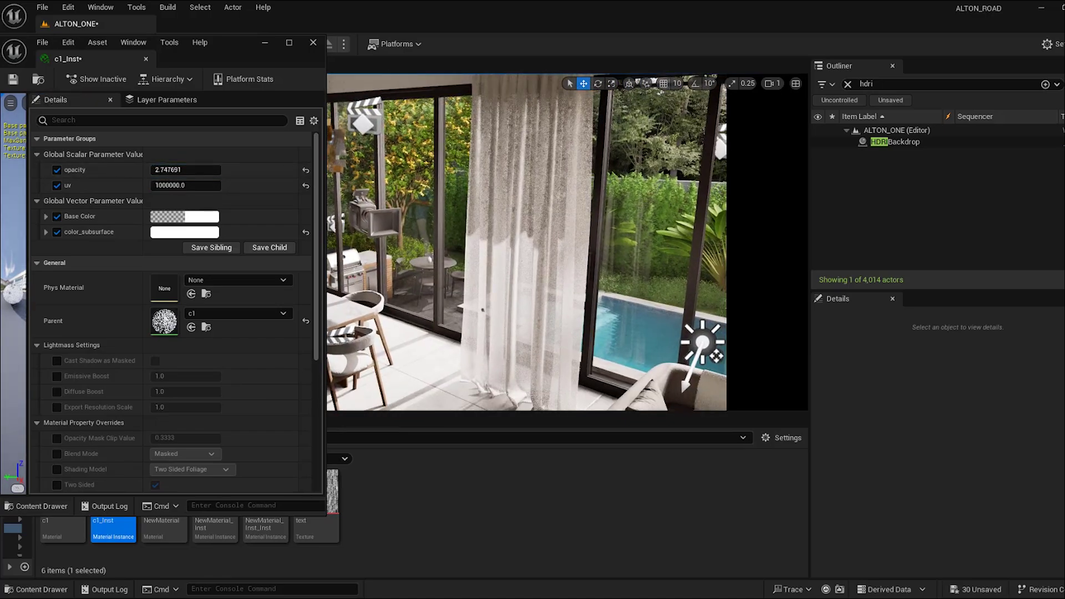
pyautogui.scroll(2, 499, 244)
pyautogui.scroll(-2, 506, 244)
pyautogui.moveTo(506, 245); pyautogui.dragTo(488, 245, button='right')
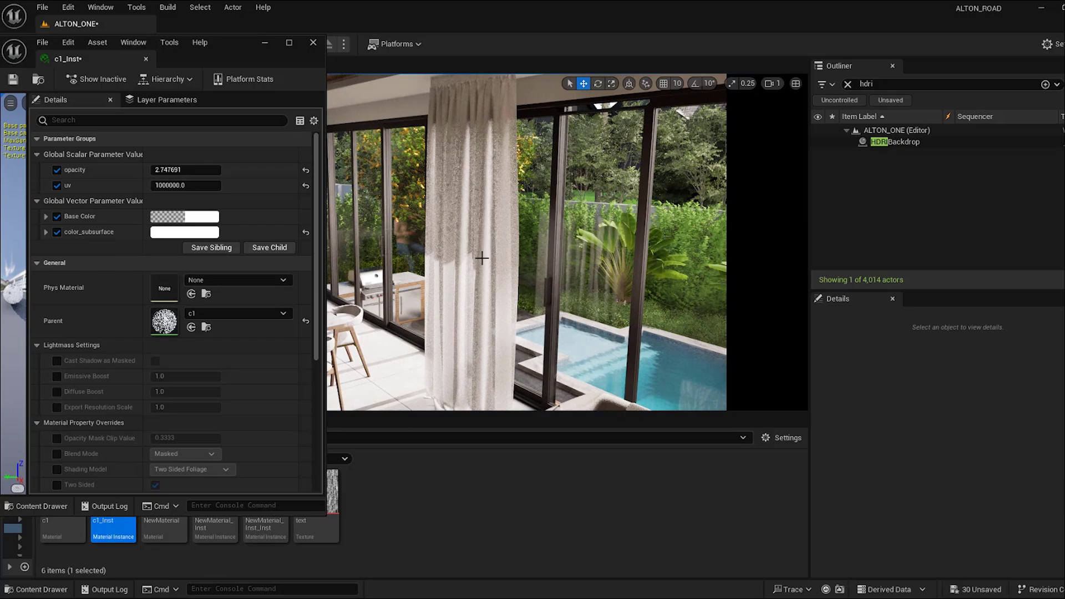
pyautogui.moveTo(519, 178); pyautogui.dragTo(533, 144, button='right')
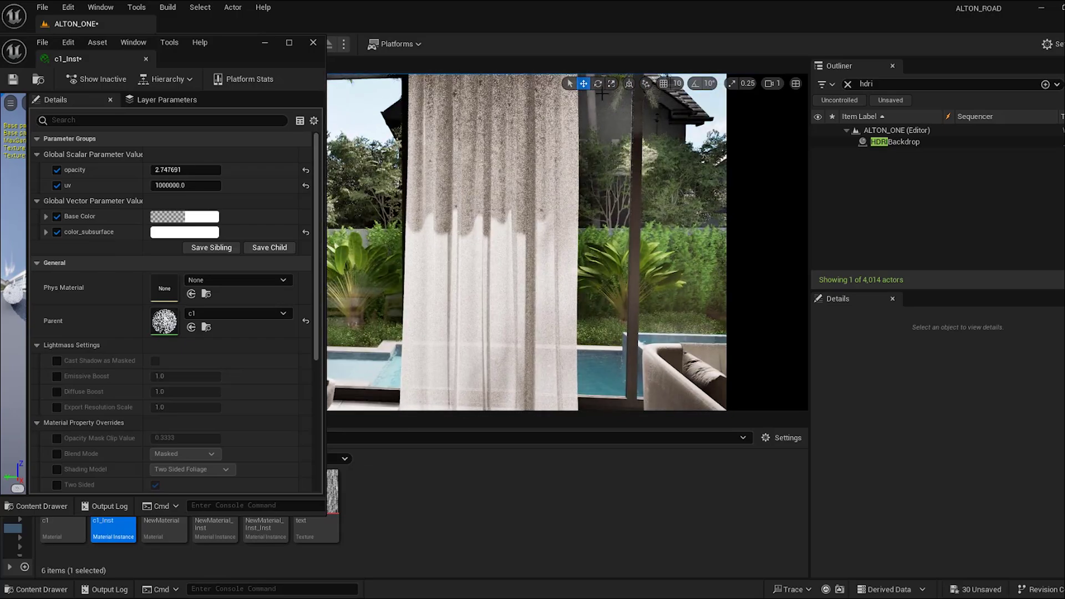
pyautogui.hotkey('ctrl', 'l')
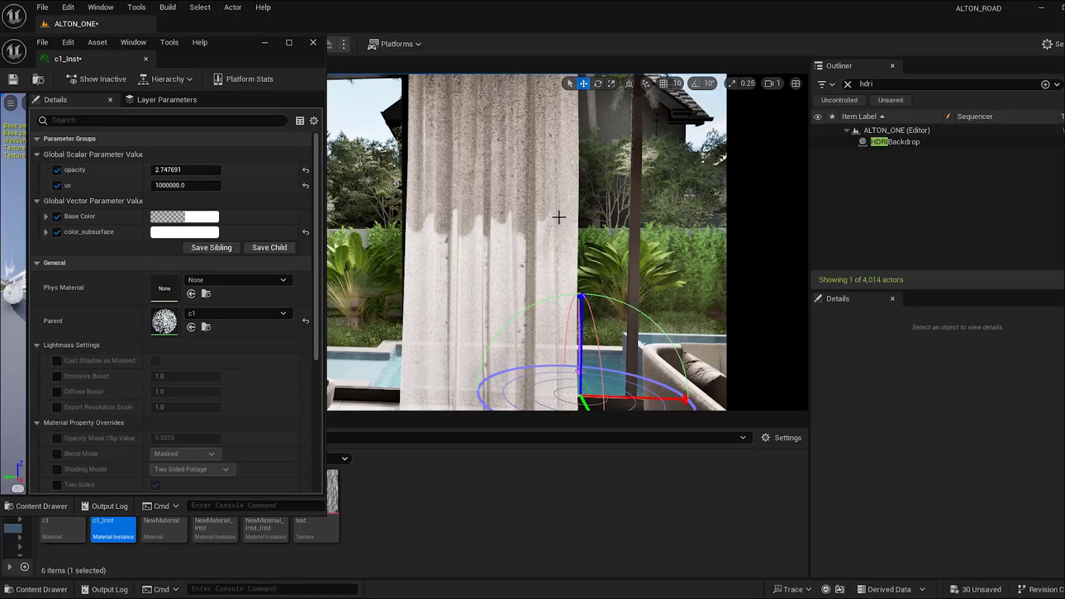
pyautogui.hotkey('ctrl', 'l')
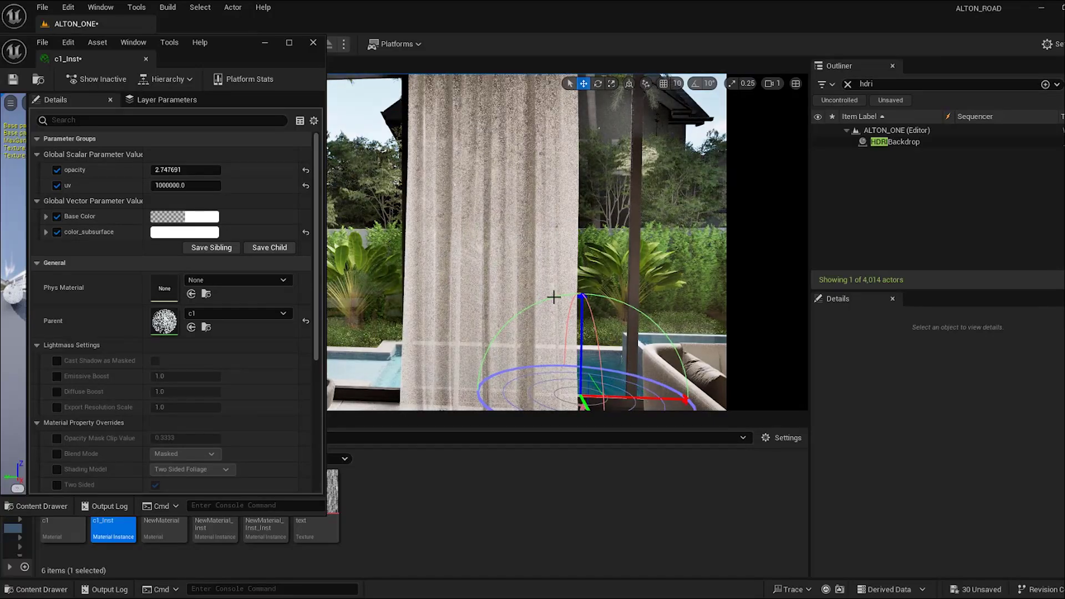
pyautogui.hotkey('ctrl', 'l')
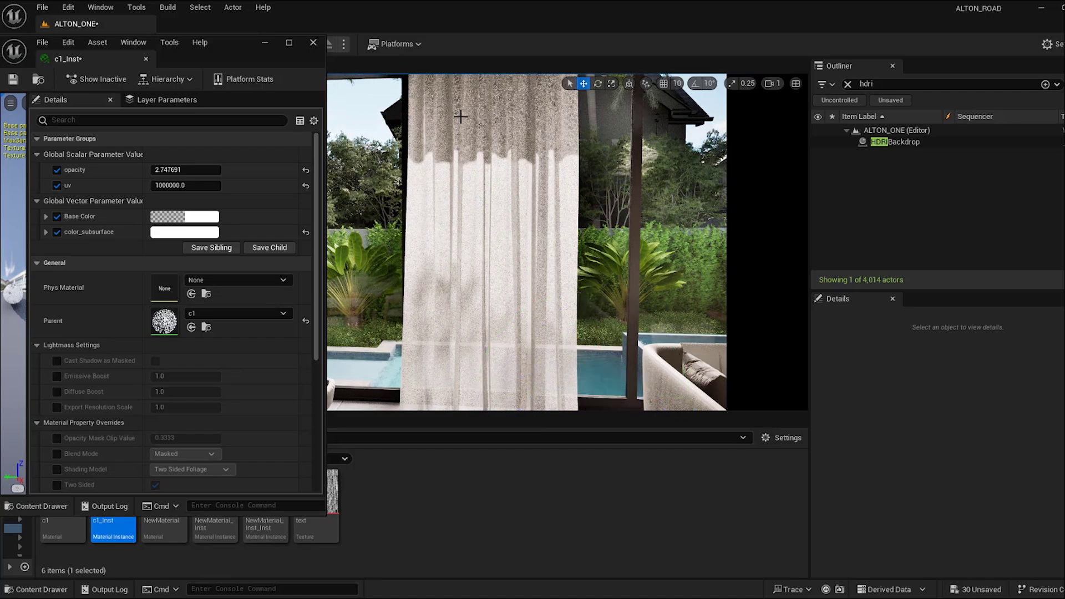
pyautogui.moveTo(507, 219); pyautogui.dragTo(444, 266, button='right')
pyautogui.moveTo(547, 247); pyautogui.dragTo(513, 220, button='right')
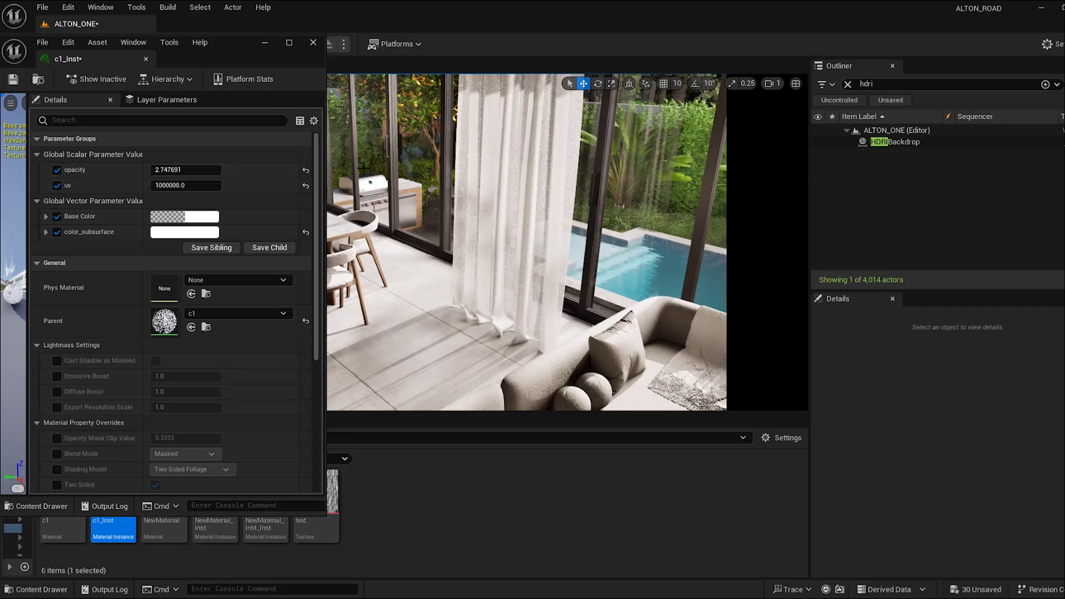
# Step: Review the output and anti-aliasing settings of the level sequence's job in the Movie Render Queue
pyautogui.click(264, 43)
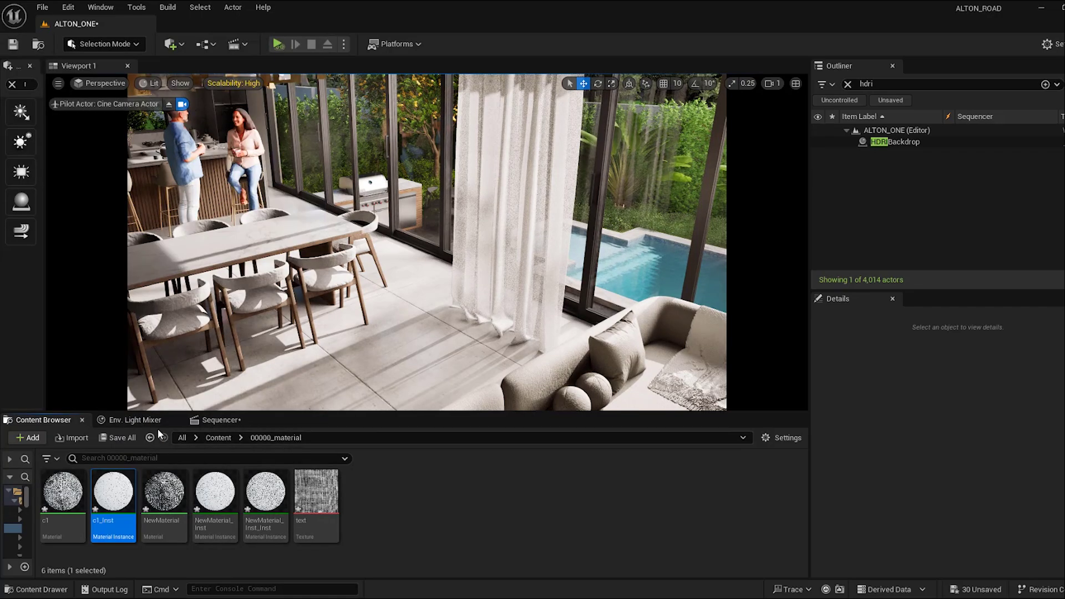
pyautogui.click(222, 419)
pyautogui.click(117, 441)
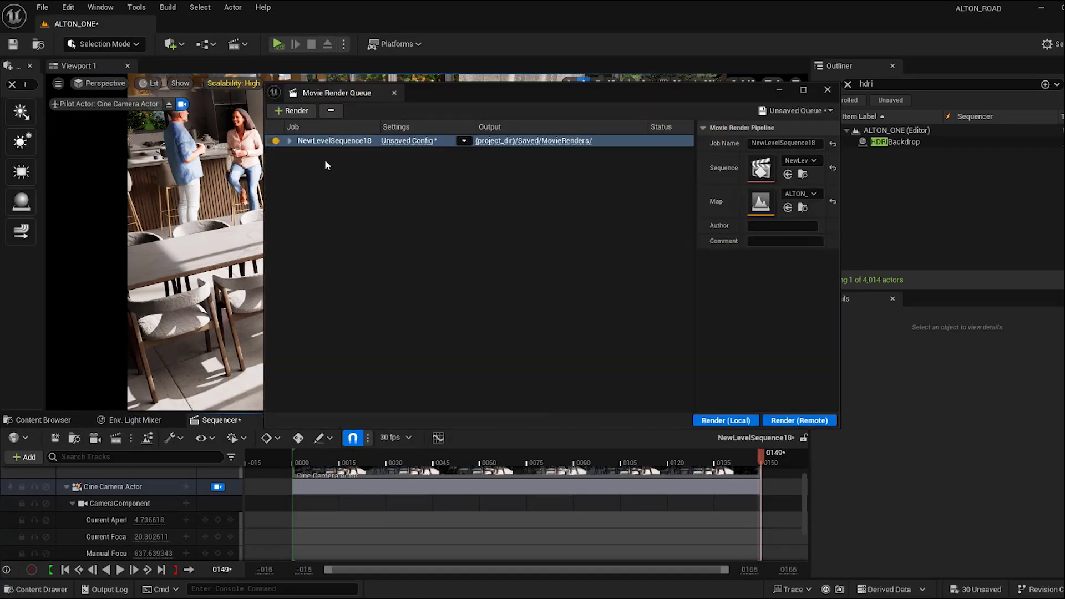
pyautogui.click(402, 142)
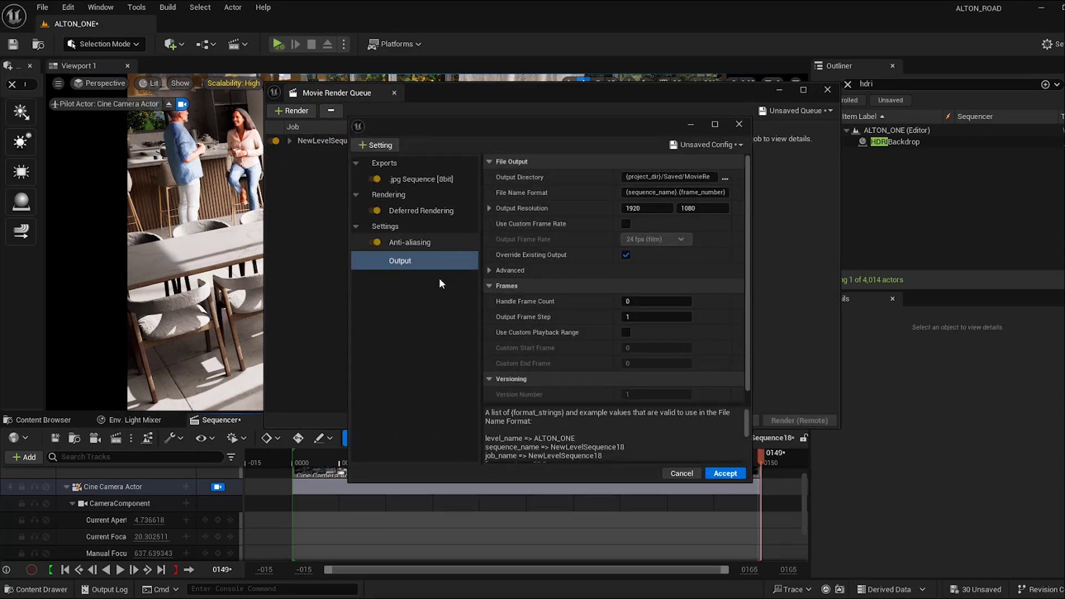
pyautogui.click(421, 244)
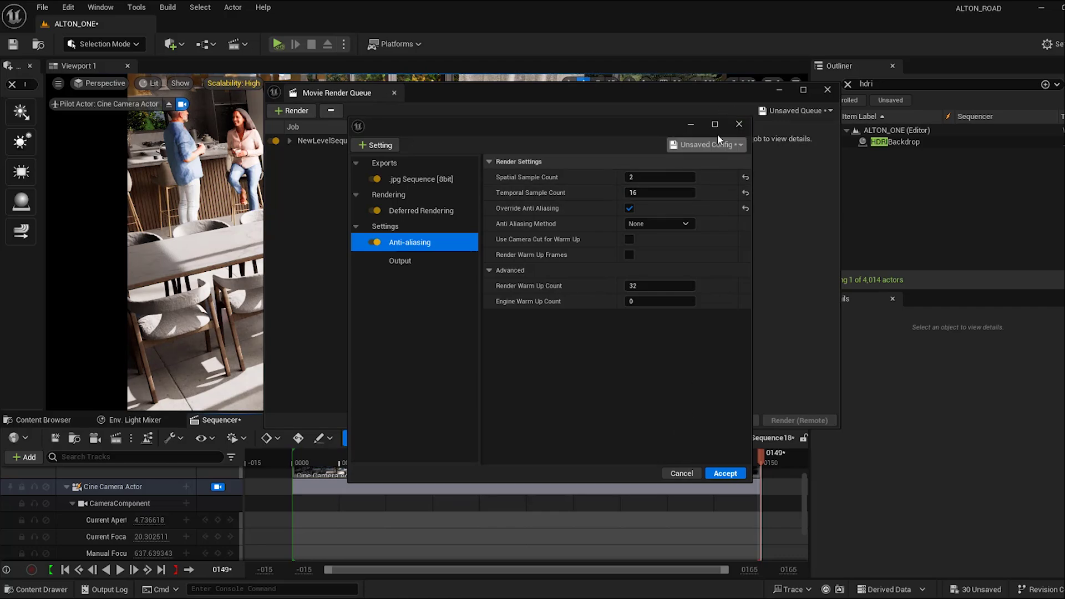
pyautogui.click(739, 126)
pyautogui.click(828, 89)
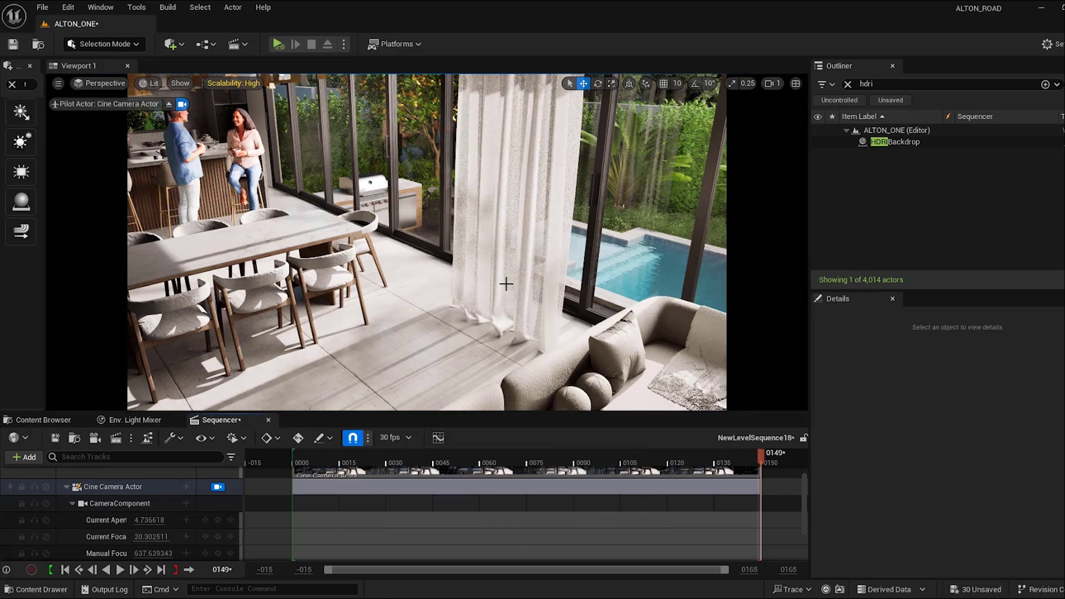
# Step: Select the curtain in the scene and open its assigned c1_Inst material instance for editing
pyautogui.click(523, 253)
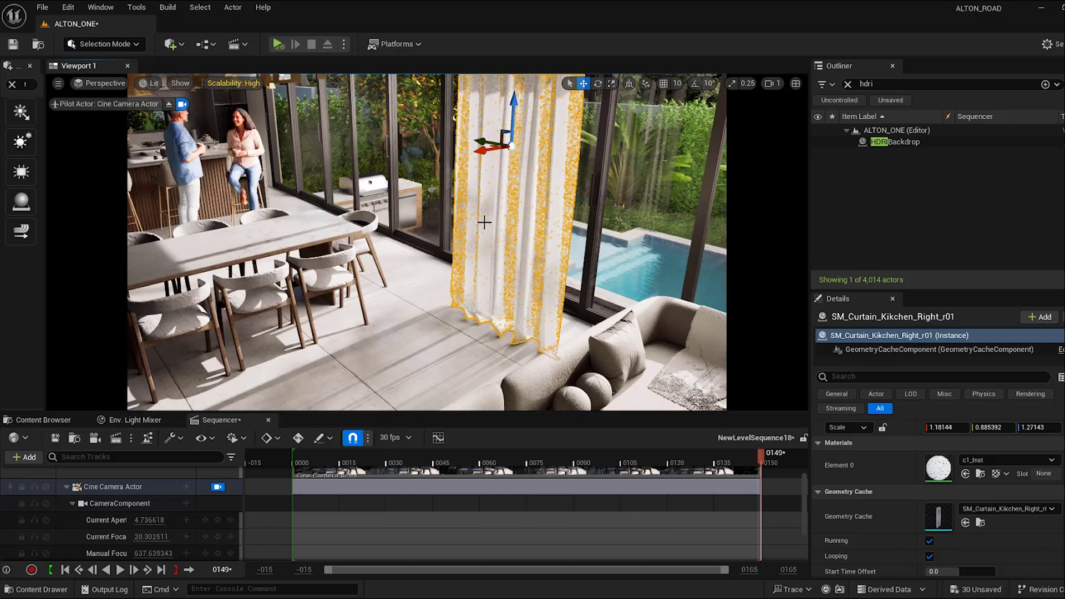
pyautogui.moveTo(464, 231); pyautogui.dragTo(501, 239, button='right')
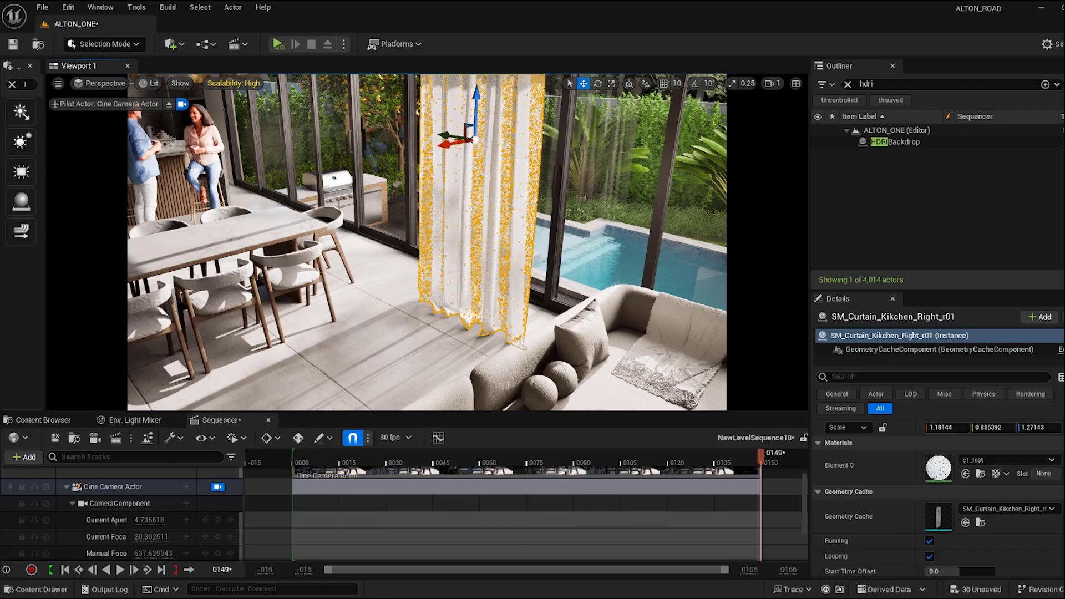
pyautogui.doubleClick(937, 468)
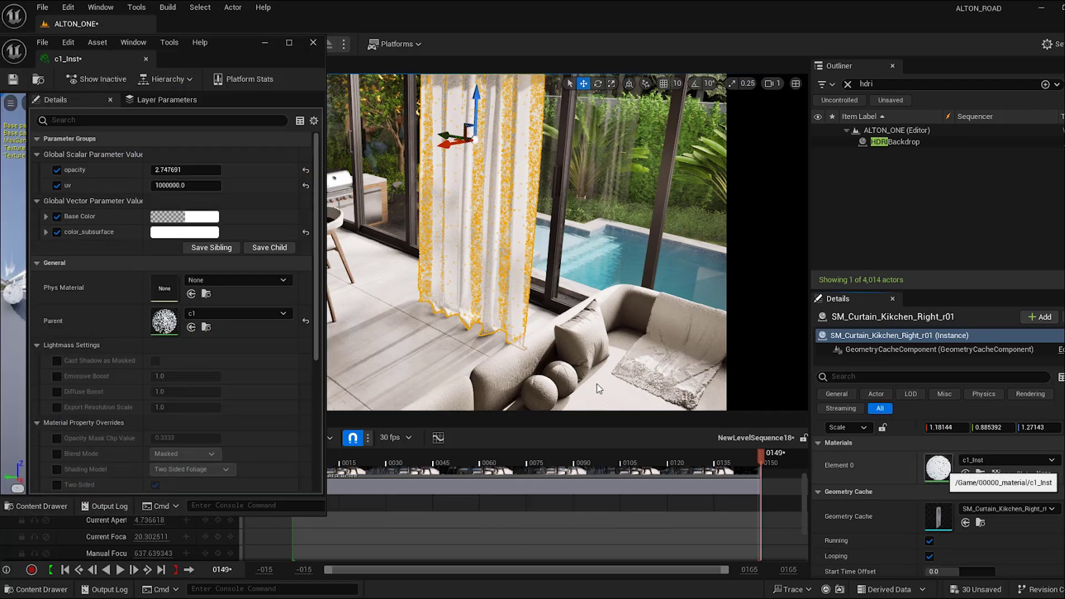
# Step: Raise the opacity of c1_Inst to about 12.12 and check the curtain's shadow on the floor
pyautogui.moveTo(447, 222); pyautogui.dragTo(411, 236, button='right')
pyautogui.press('g')
pyautogui.press('g')
pyautogui.moveTo(171, 171); pyautogui.dragTo(457, 173)
pyautogui.moveTo(510, 214); pyautogui.dragTo(432, 232, button='right')
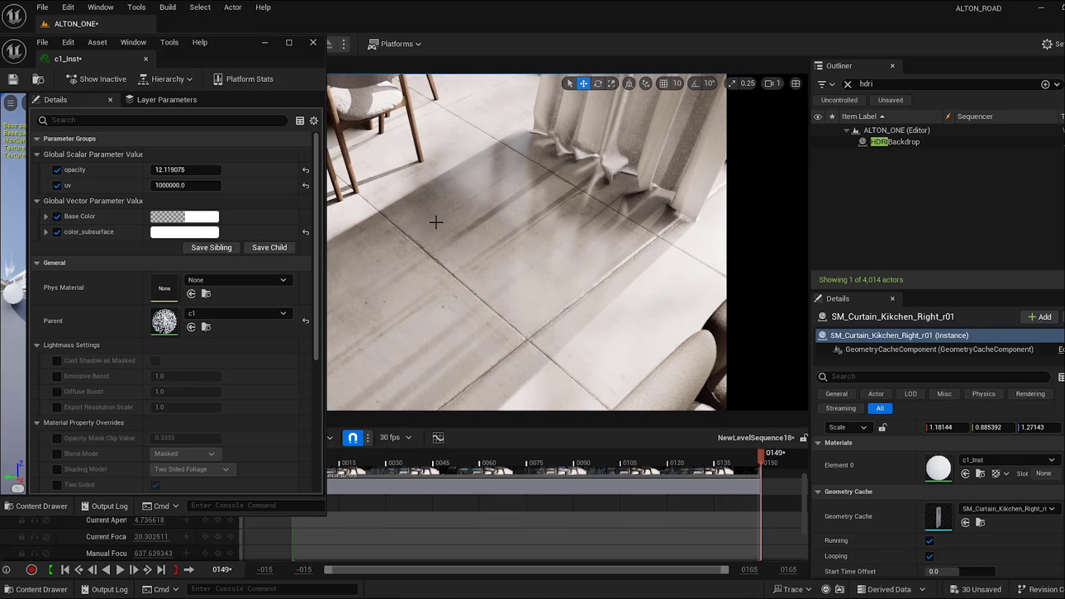
pyautogui.moveTo(451, 261); pyautogui.dragTo(512, 223, button='right')
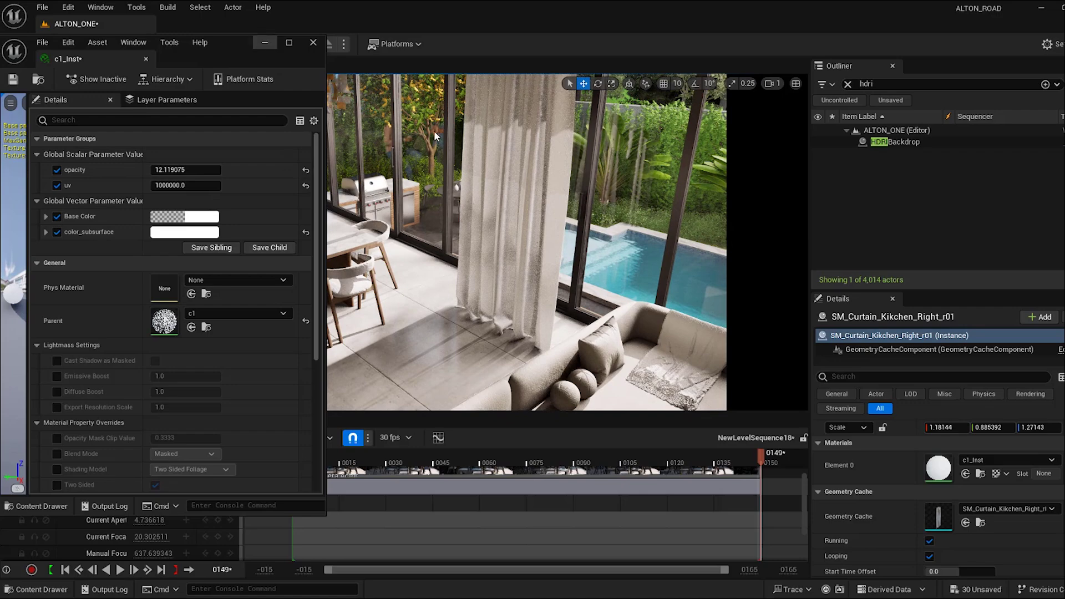
# Step: Duplicate the kitchen curtain in place and attach the copy to the original curtain as its child
pyautogui.click(504, 190)
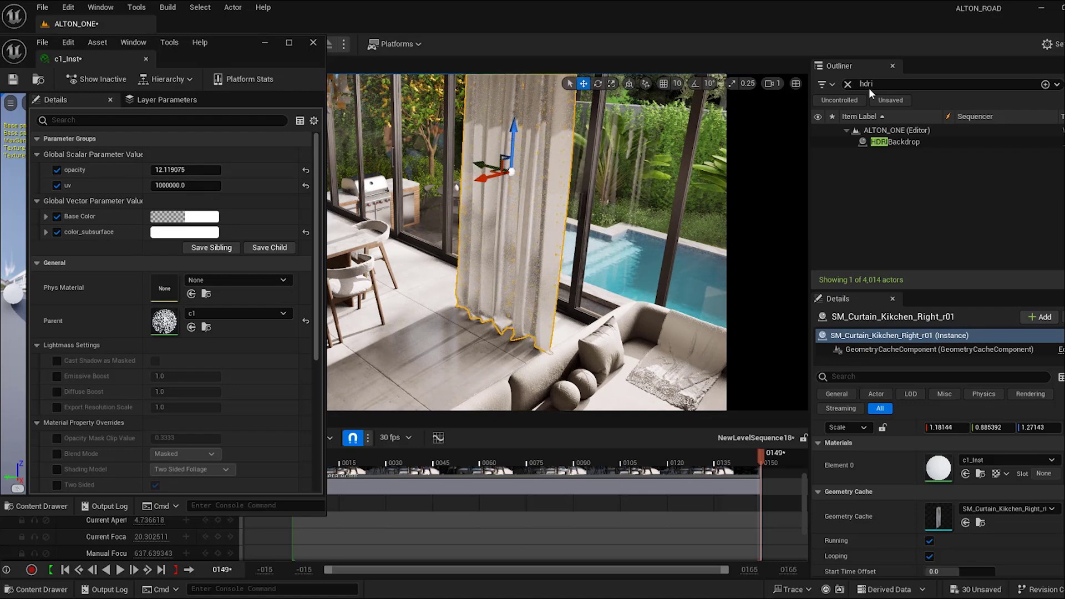
pyautogui.click(849, 83)
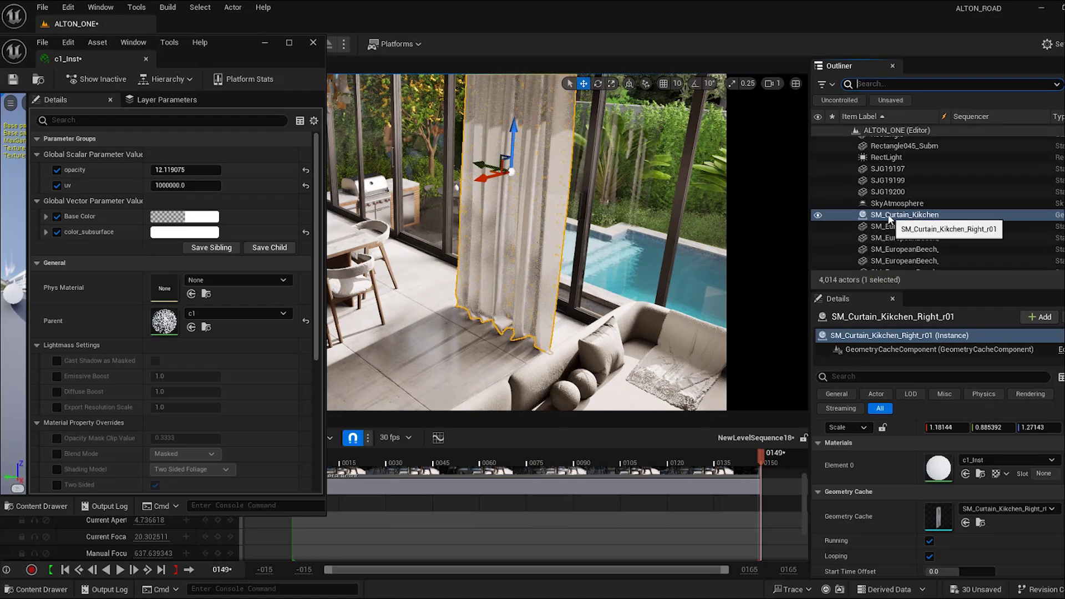
pyautogui.hotkey('ctrl', 'v')
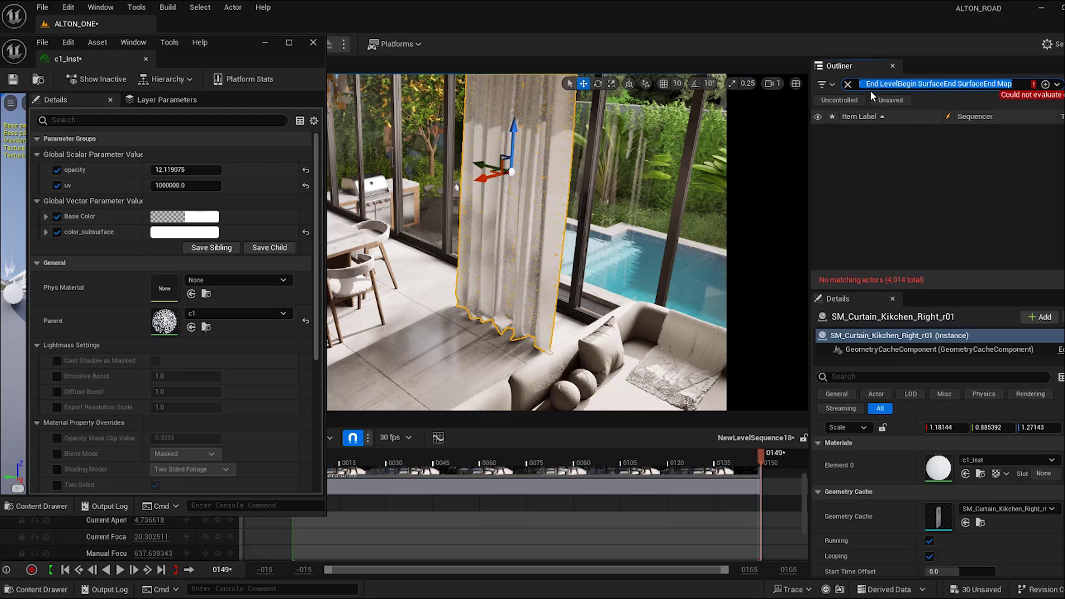
pyautogui.press('Escape')
pyautogui.scroll(1, 882, 202)
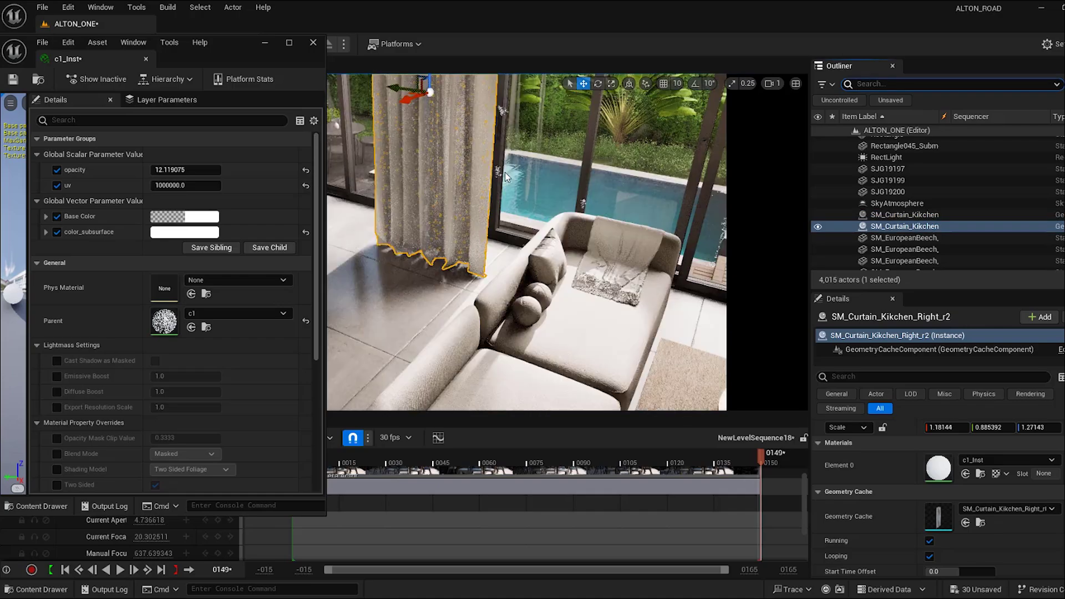
pyautogui.moveTo(521, 328); pyautogui.dragTo(482, 292, button='right')
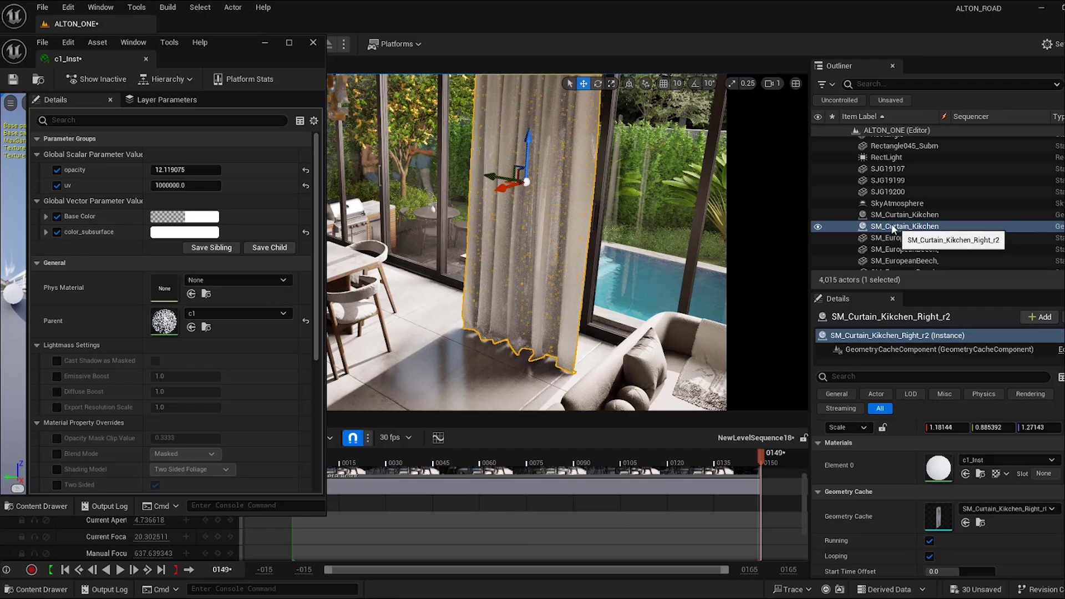
pyautogui.click(911, 224)
pyautogui.moveTo(909, 218); pyautogui.dragTo(910, 215)
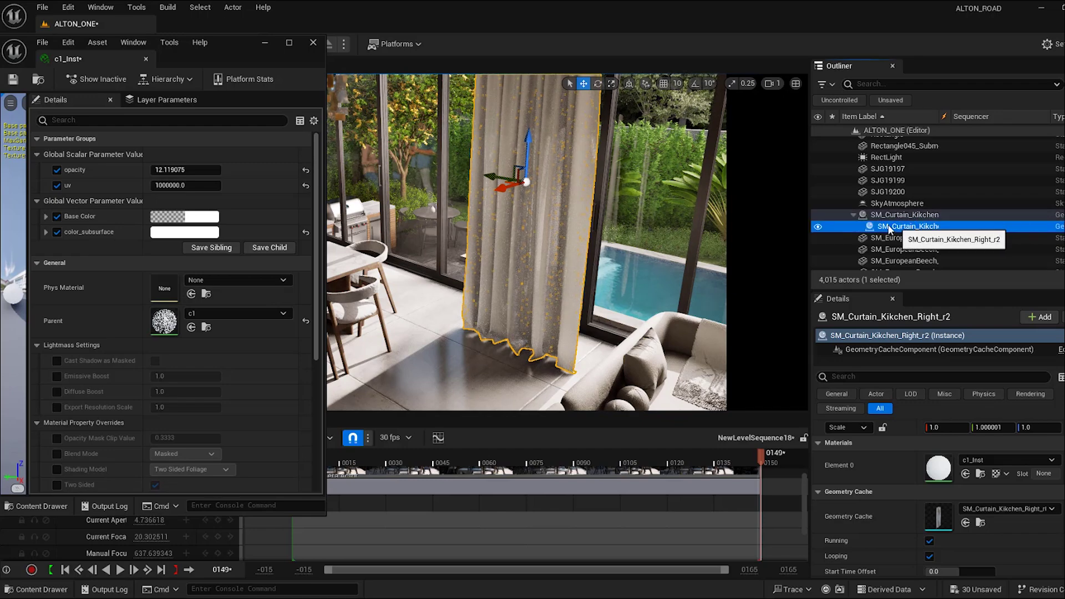
# Step: Enable the duplicate curtain's actor placement when hidden, indirect lighting while hidden, Hidden Shadow, Actor Hidden In Game and Hidden In Scene Capture options
pyautogui.click(878, 377)
pyautogui.write('hid')
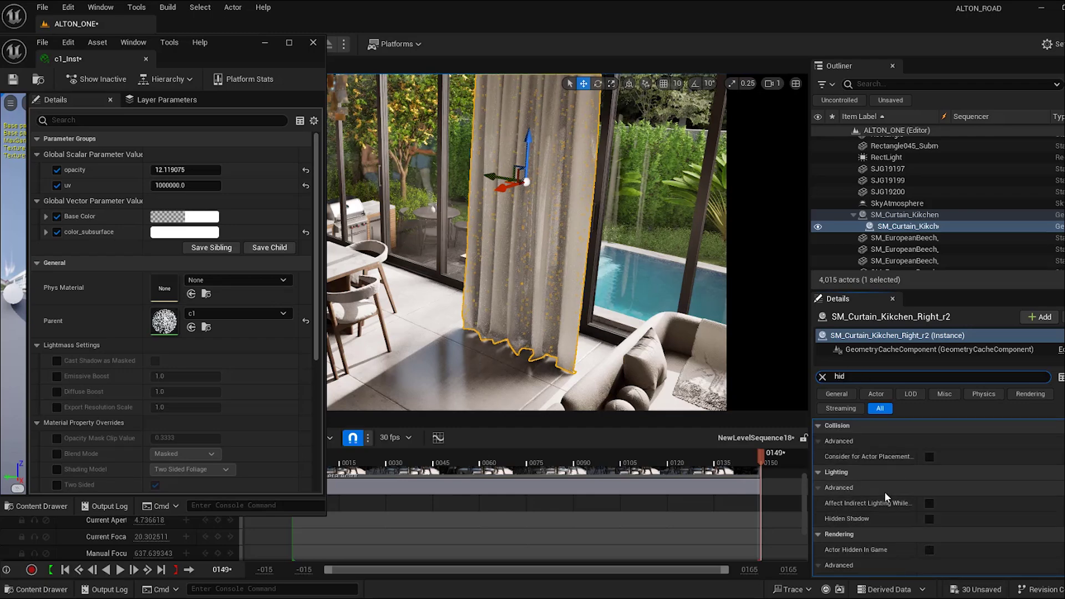
pyautogui.write('d')
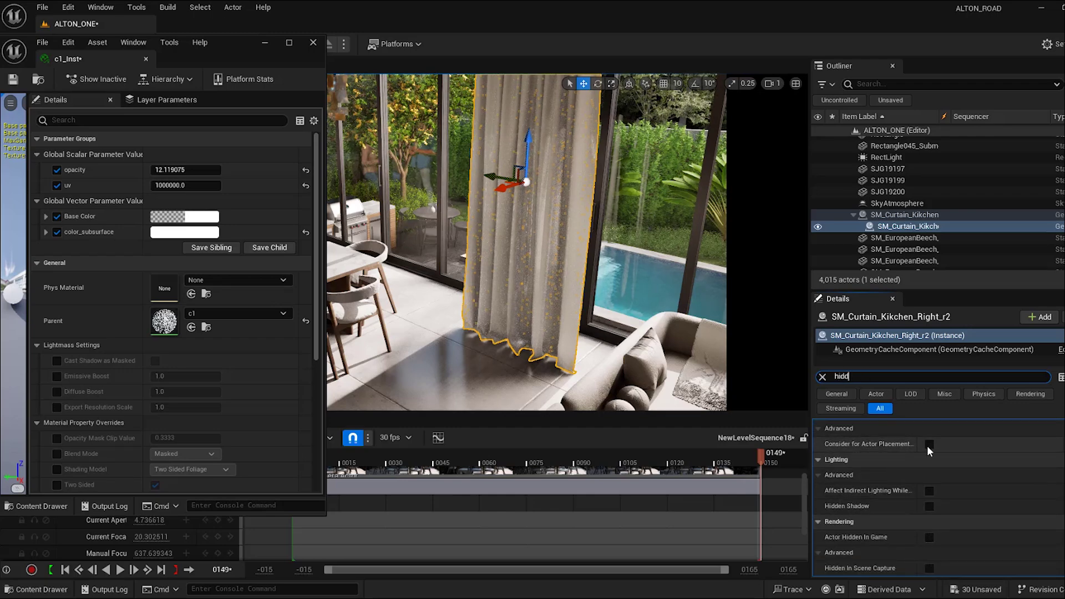
pyautogui.click(928, 444)
pyautogui.click(929, 491)
pyautogui.click(930, 506)
pyautogui.click(929, 537)
pyautogui.click(929, 568)
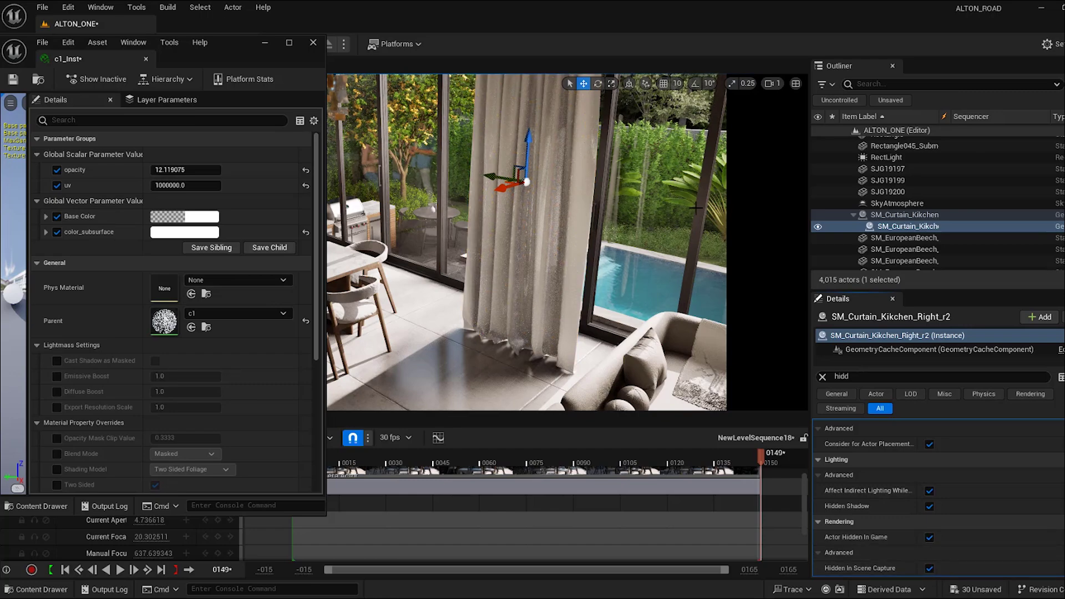
pyautogui.moveTo(491, 176); pyautogui.dragTo(373, 150)
pyautogui.hotkey('ctrl', 'z')
# Step: Turn off Cast Shadow on the original curtain, SM_Curtain_Kikchen_Right_r01, and check the light on the floor
pyautogui.click(890, 216)
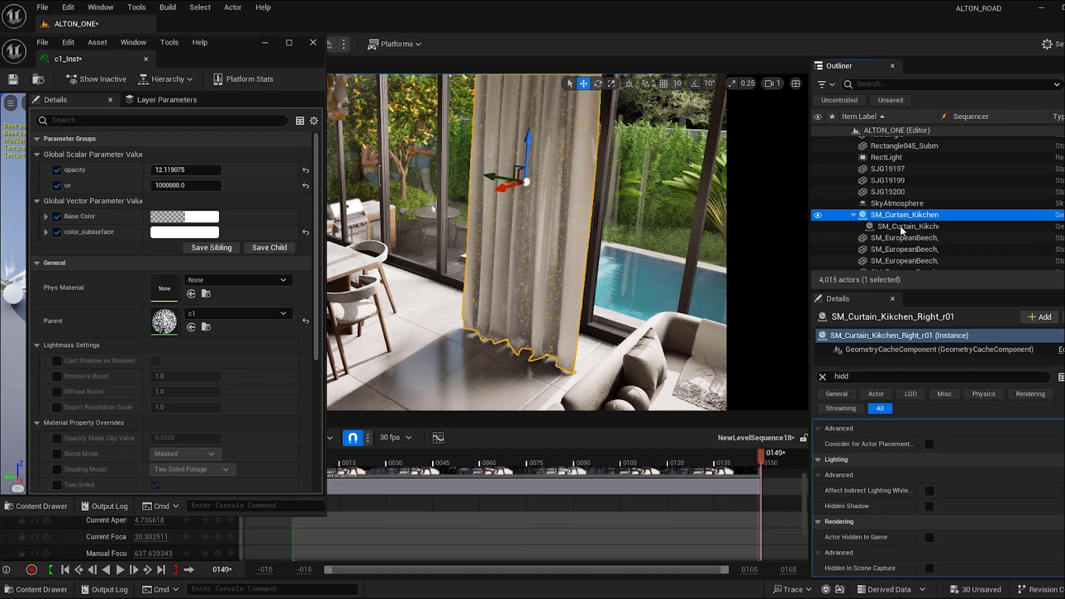
pyautogui.click(838, 376)
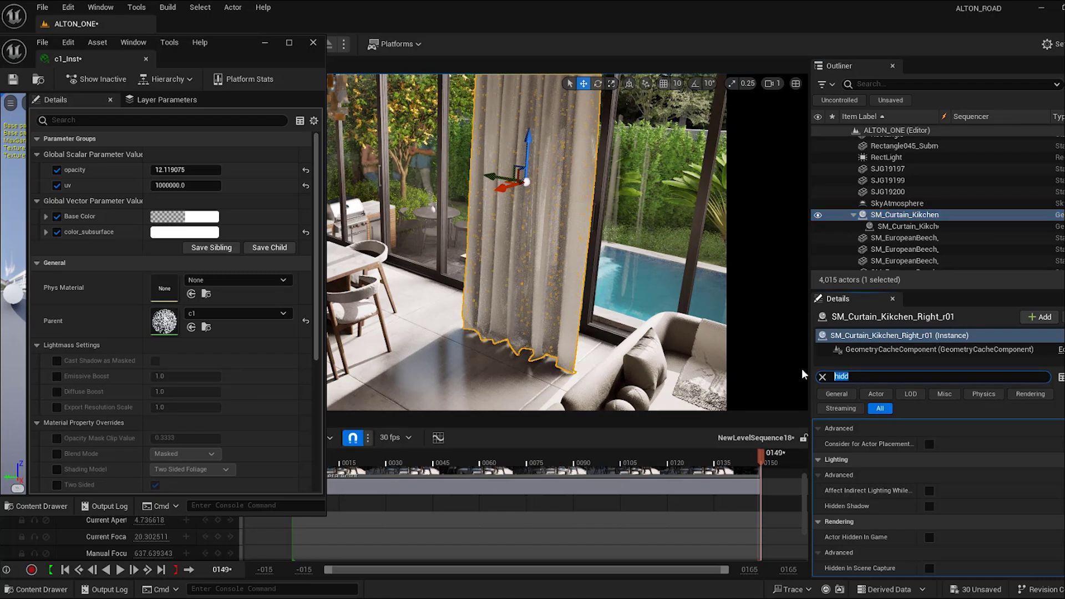
pyautogui.write('shadow')
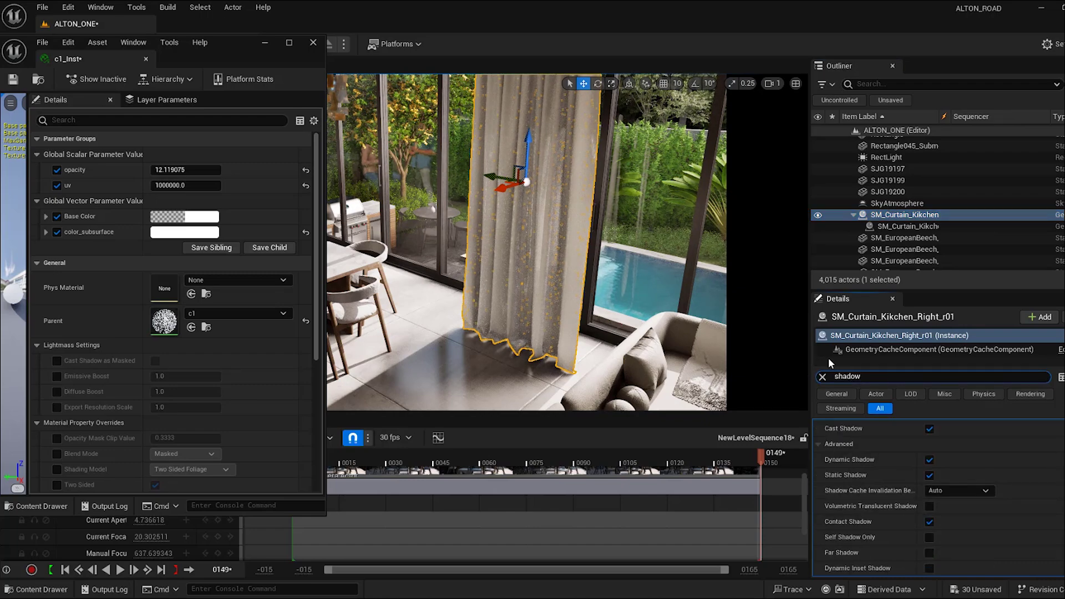
pyautogui.click(929, 429)
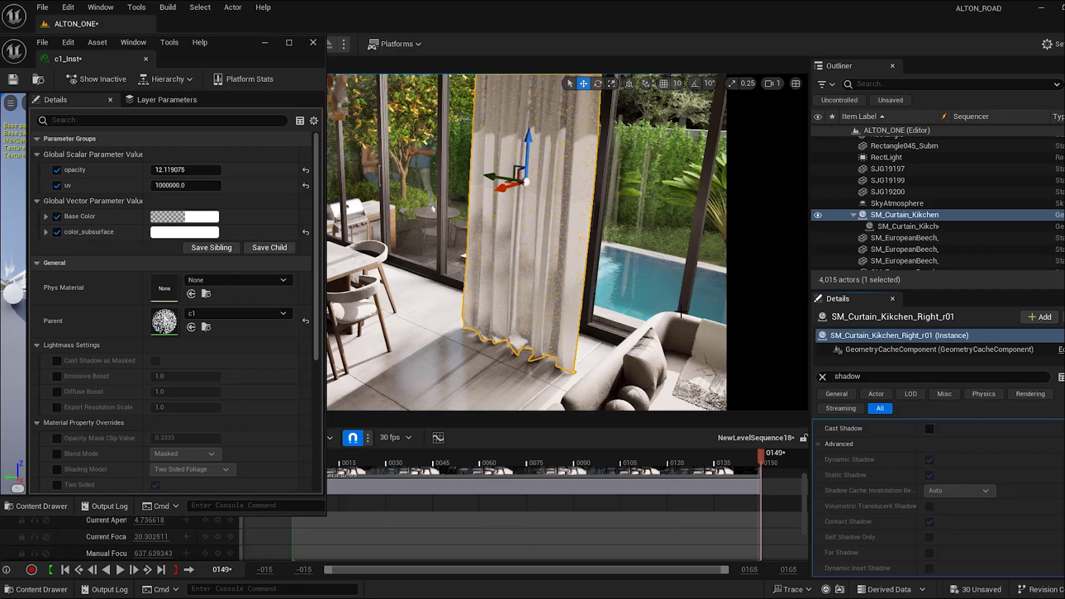
pyautogui.moveTo(558, 303); pyautogui.dragTo(560, 347, button='right')
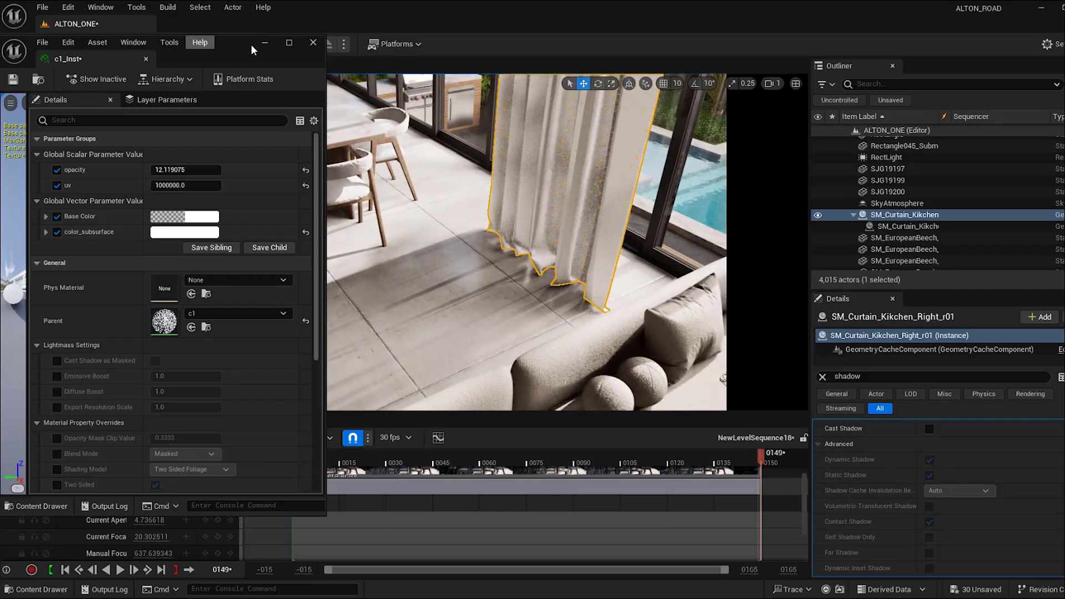
# Step: Create a child material instance of c1_Inst named c1_Inst_Inst and assign it to the duplicate curtain
pyautogui.click(887, 224)
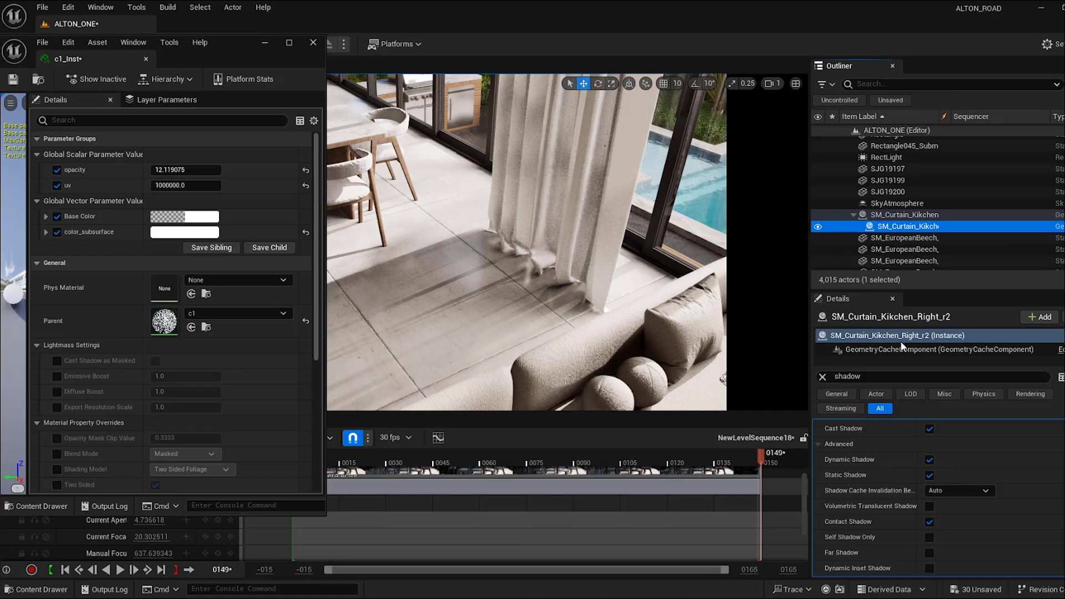
pyautogui.click(822, 377)
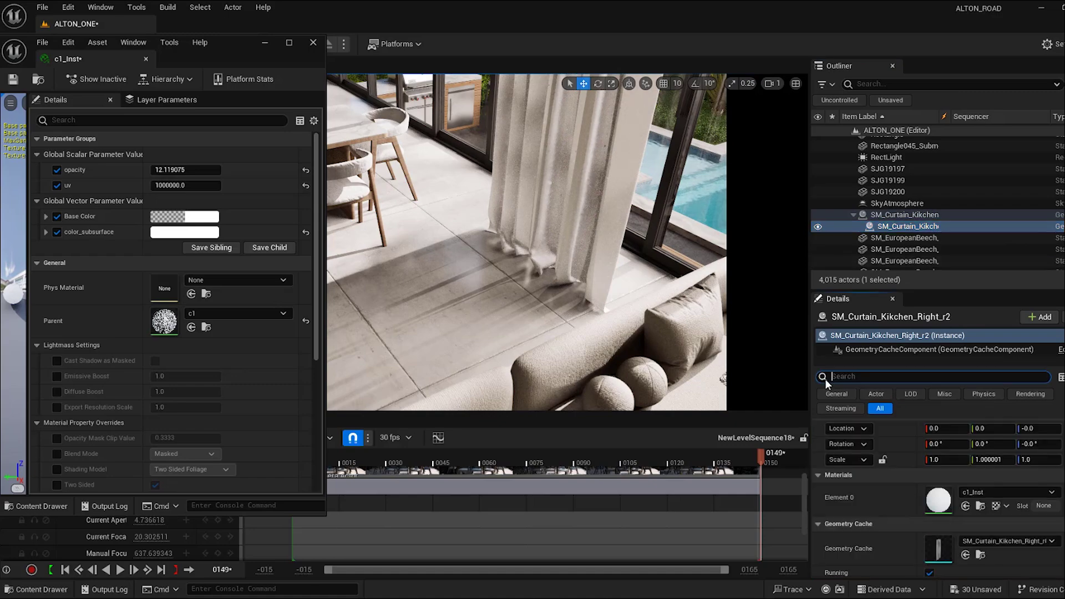
pyautogui.click(981, 506)
pyautogui.click(313, 42)
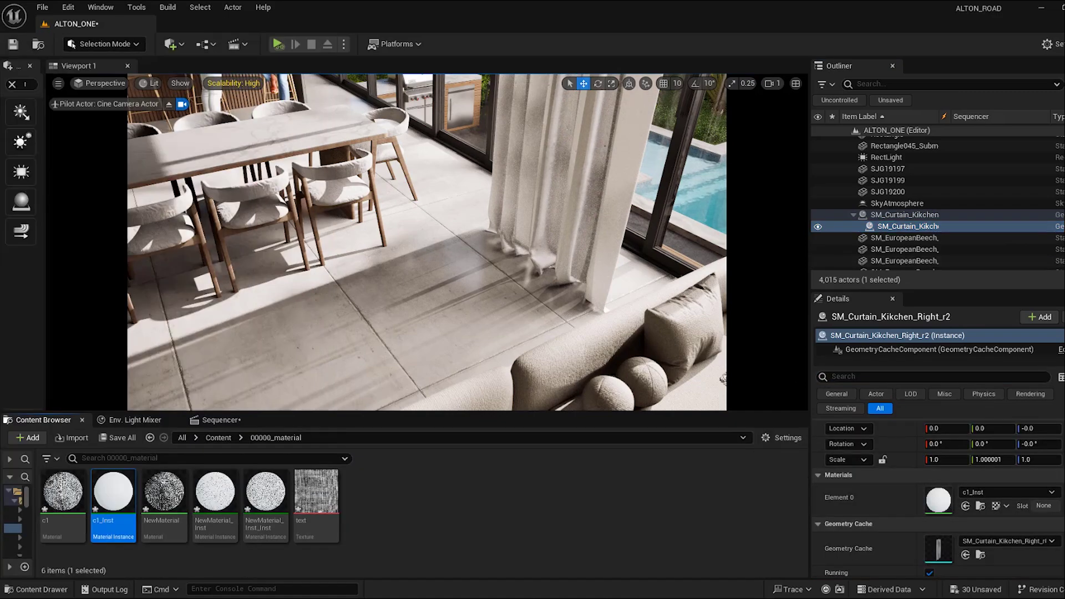
pyautogui.rightClick(119, 488)
pyautogui.click(188, 157)
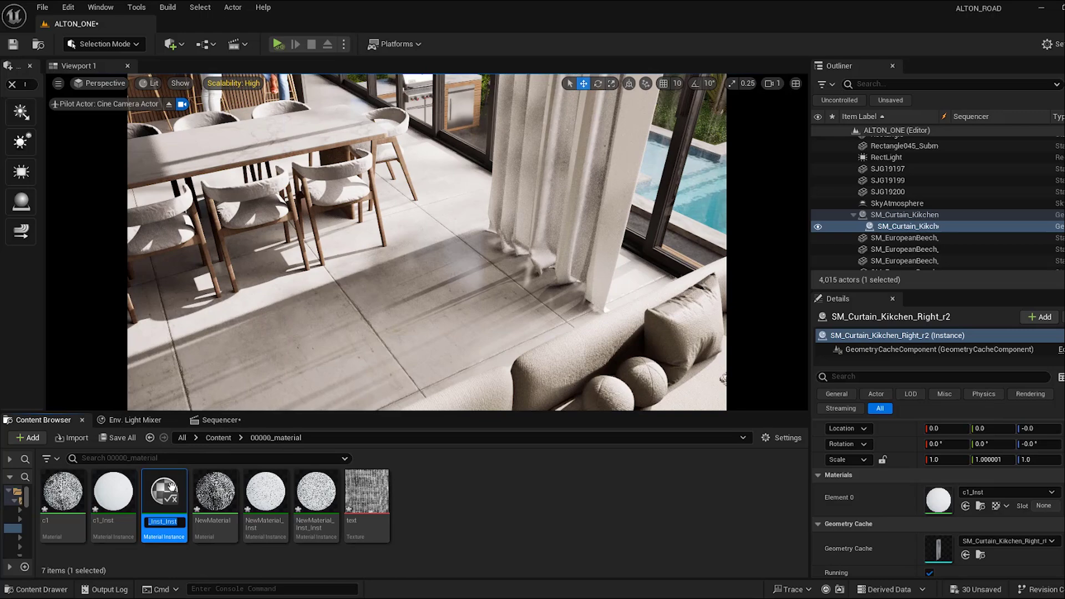
pyautogui.press('Return')
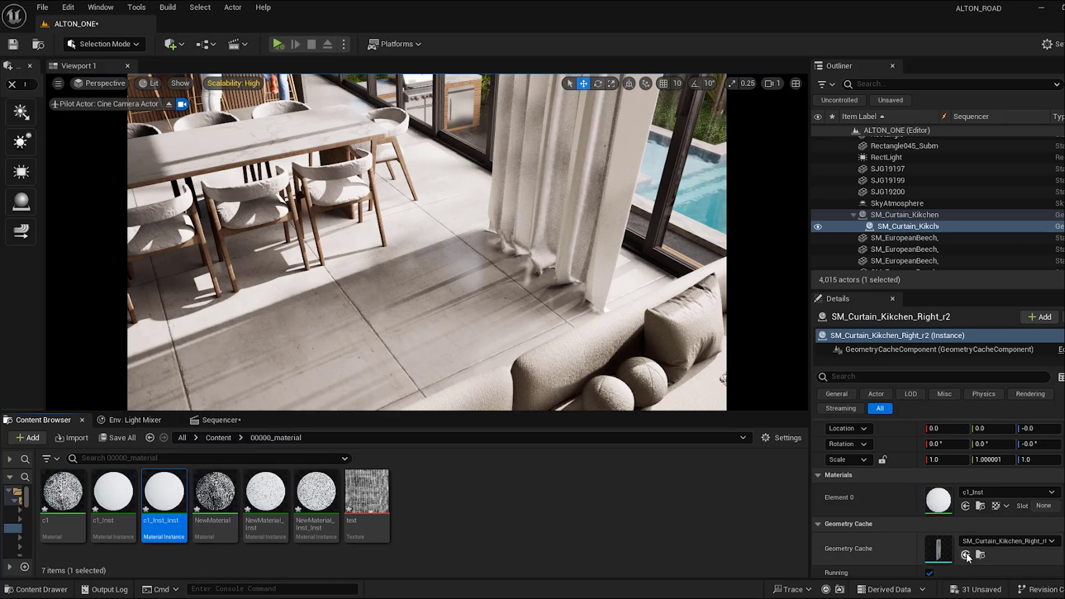
pyautogui.click(965, 507)
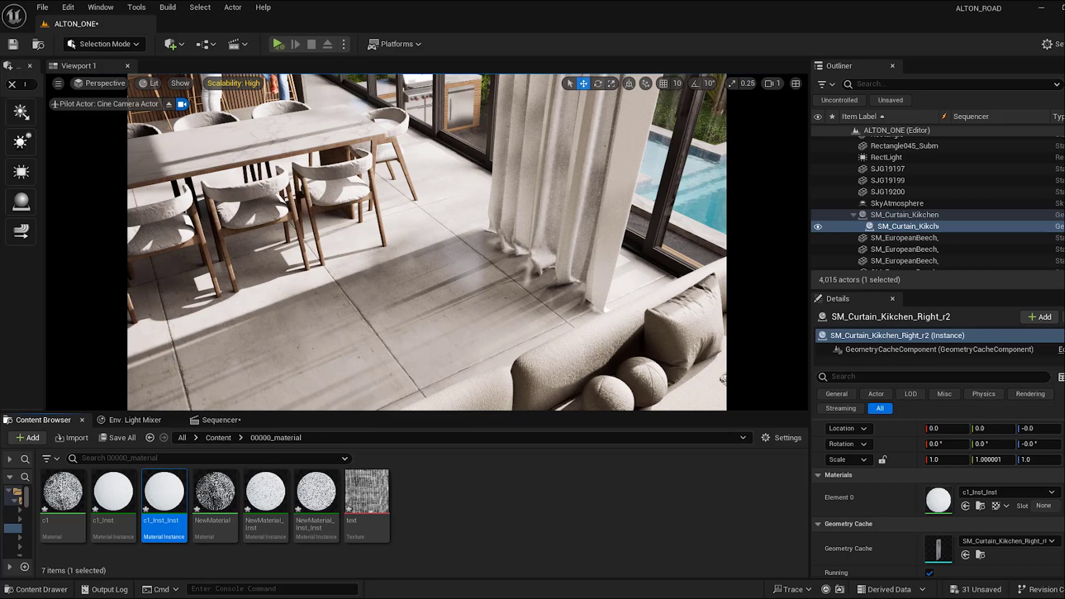
# Step: Open c1_Inst_Inst and c1_Inst together in one editor window, with c1_Inst placed first
pyautogui.doubleClick(167, 534)
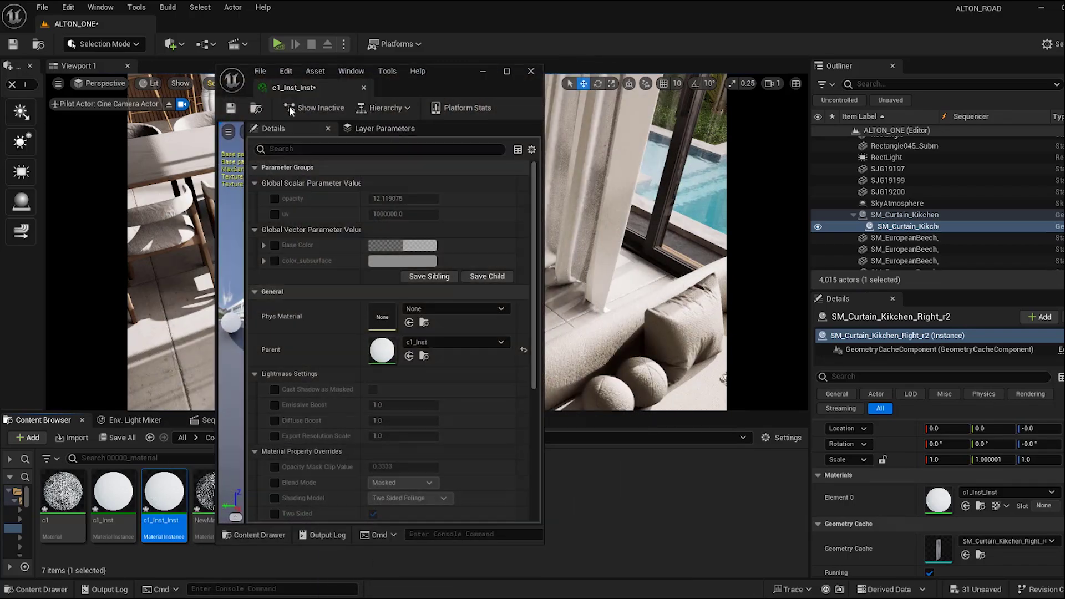
pyautogui.click(114, 527)
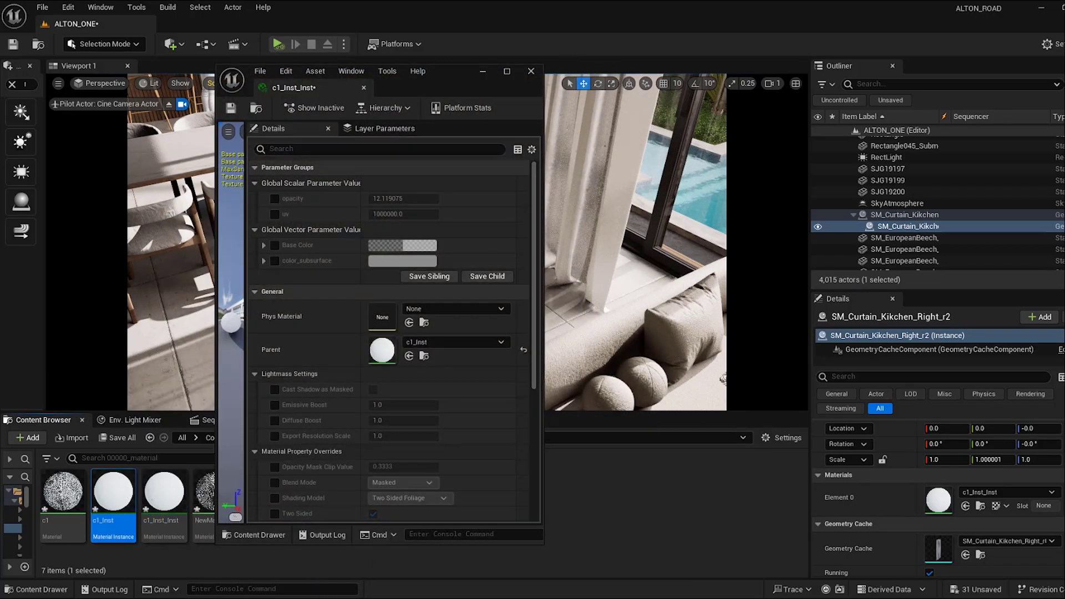
pyautogui.moveTo(321, 88); pyautogui.dragTo(342, 58)
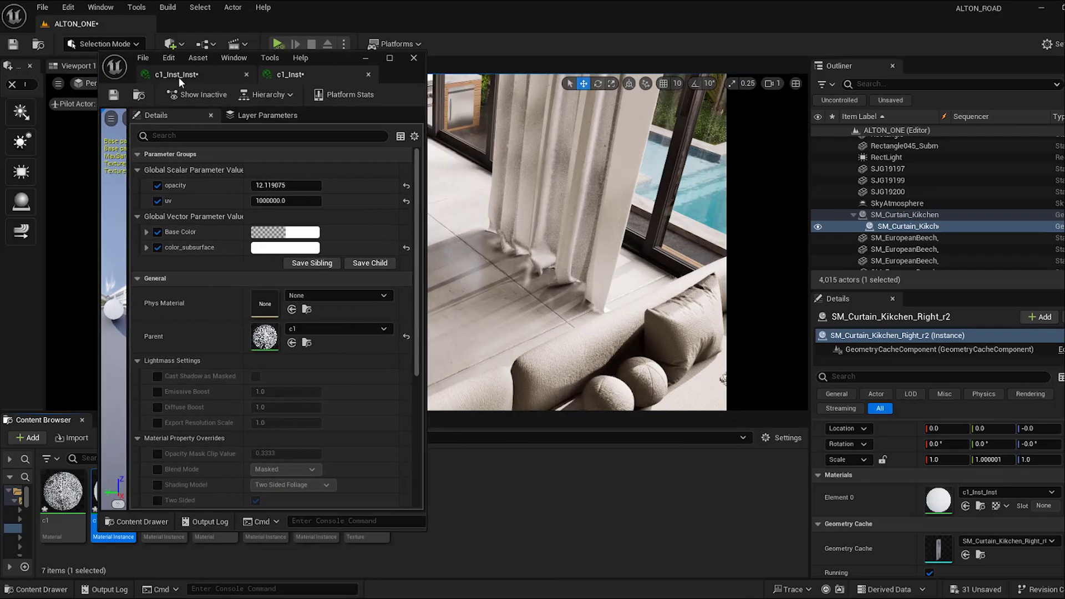
pyautogui.moveTo(176, 75); pyautogui.dragTo(279, 77)
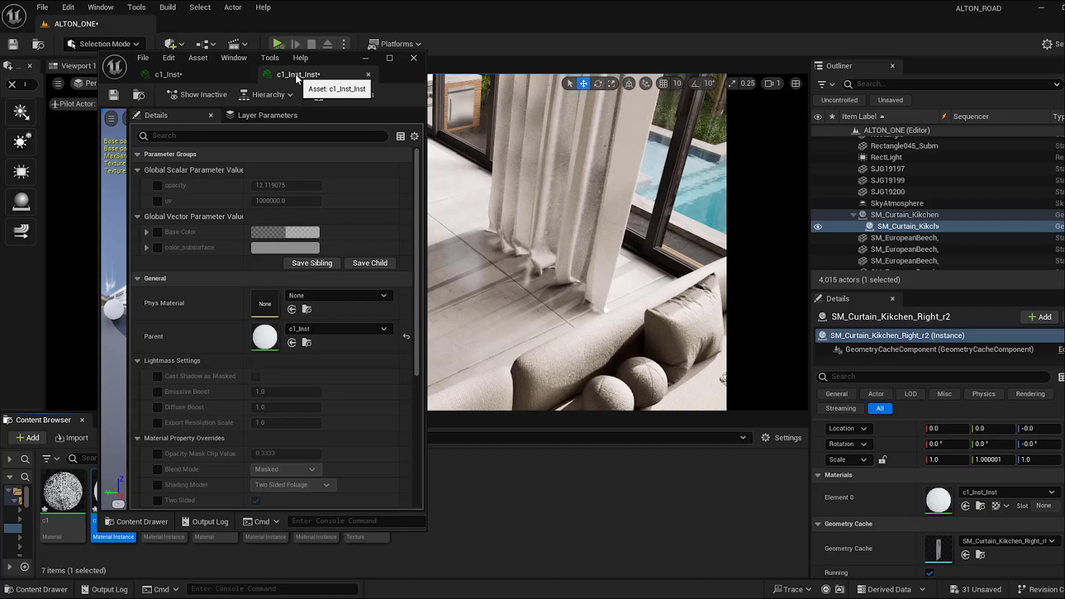
# Step: Override the opacity in c1_Inst_Inst, lower it to about 1.87, and compare it with the parameters of c1_Inst
pyautogui.click(158, 185)
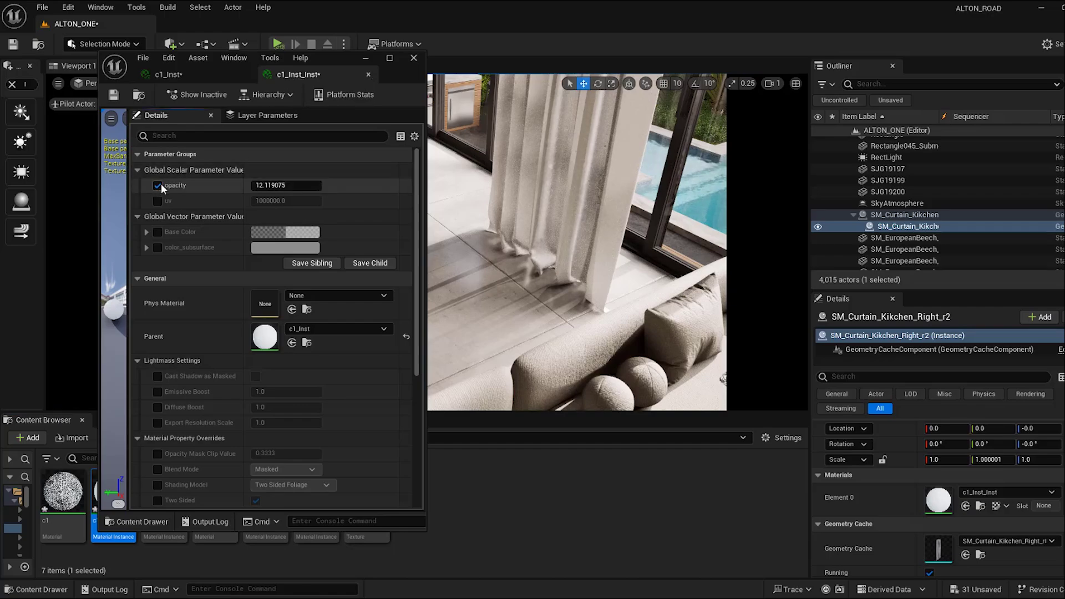
pyautogui.moveTo(278, 186); pyautogui.dragTo(230, 186)
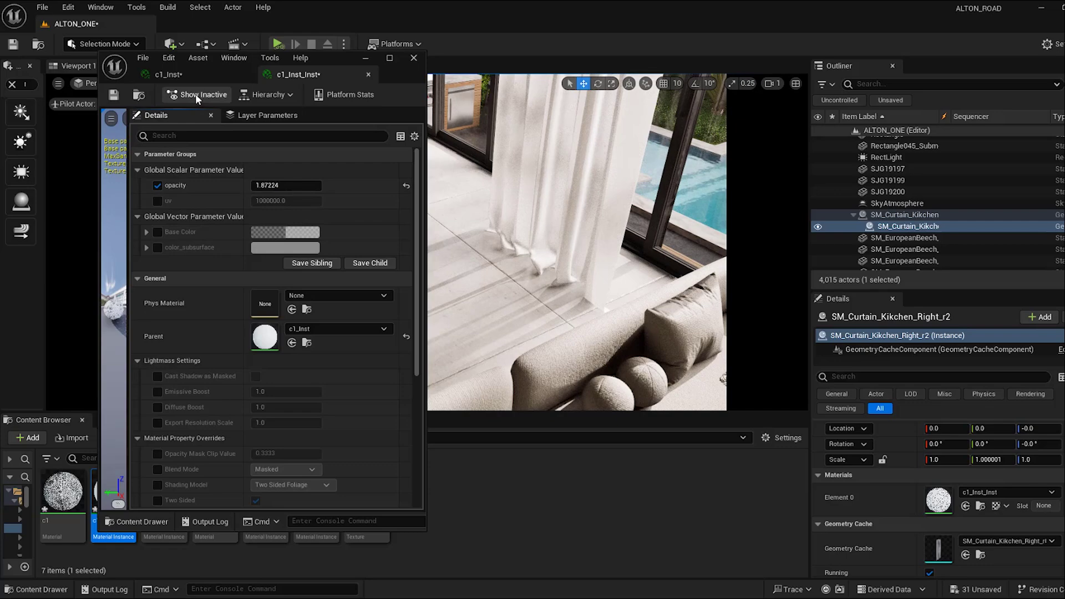
pyautogui.click(205, 74)
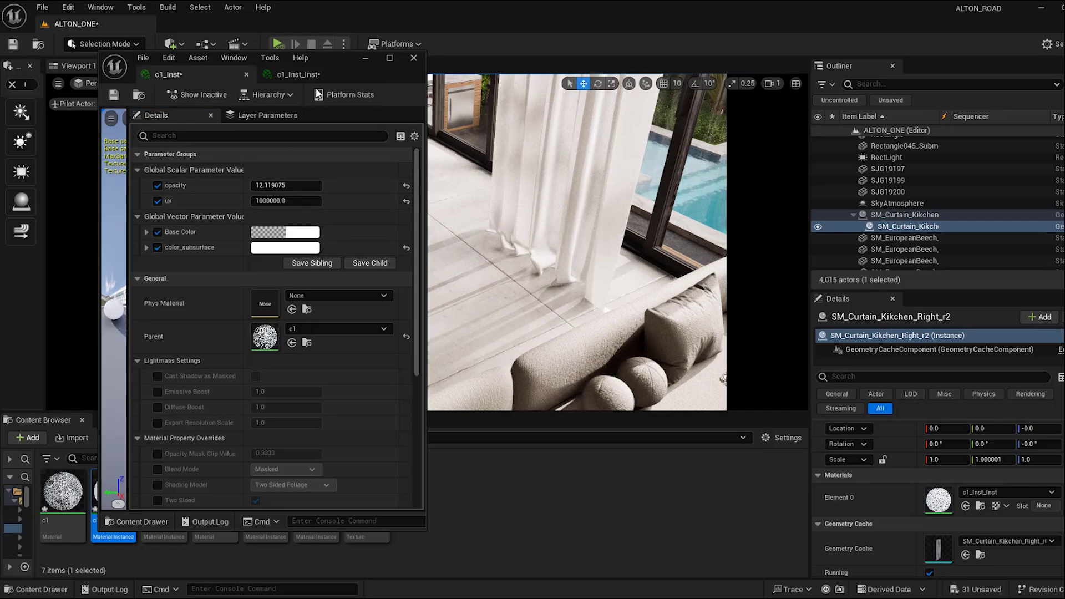
pyautogui.click(294, 78)
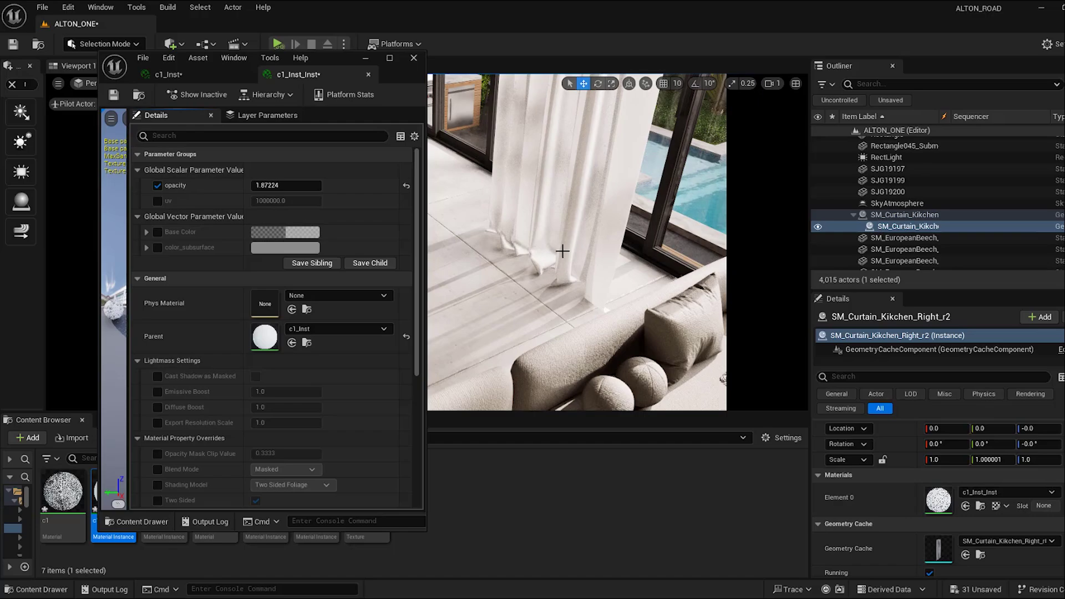
# Step: View the curtain without editor overlays and set the opacity of c1_Inst_Inst to about 7.94
pyautogui.moveTo(562, 252); pyautogui.dragTo(549, 211, button='right')
pyautogui.press('g')
pyautogui.press('g')
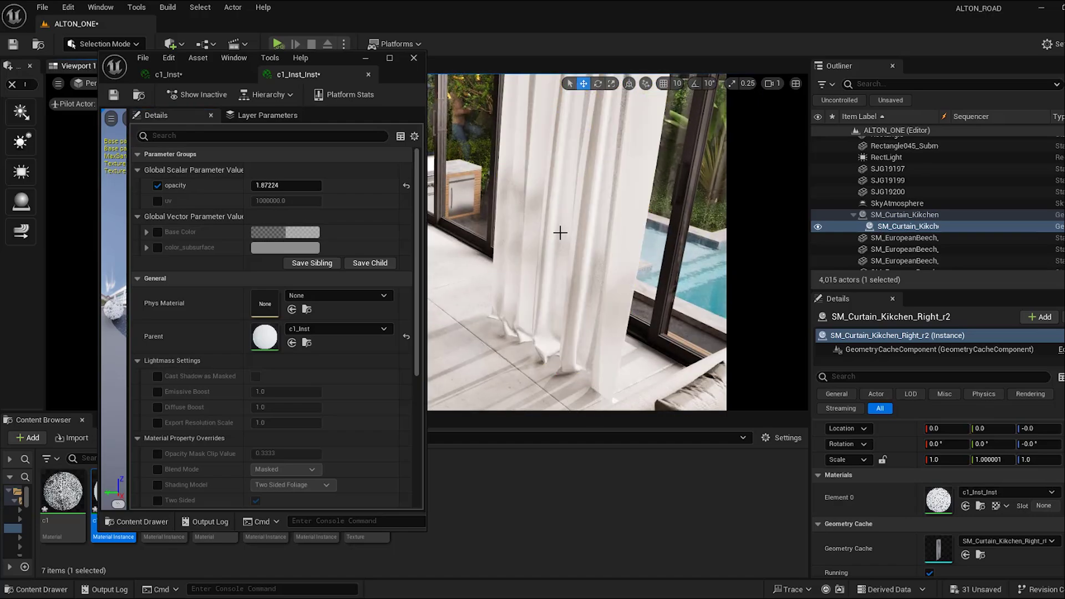
pyautogui.moveTo(280, 185); pyautogui.dragTo(305, 186)
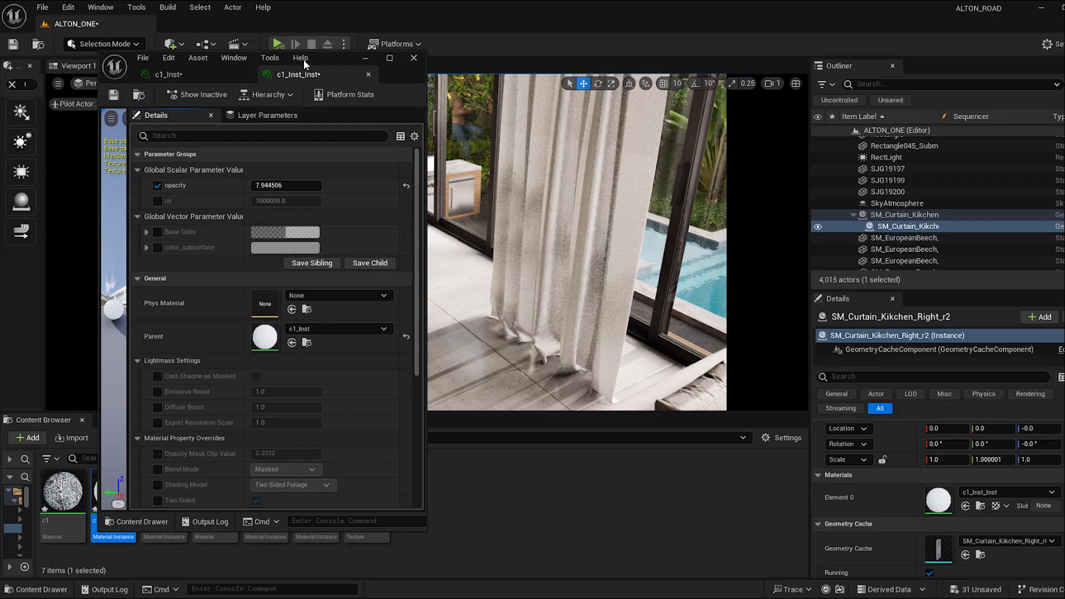
# Step: Select the original curtain and bring up the parameters of its c1_Inst material instance
pyautogui.moveTo(345, 59); pyautogui.dragTo(654, 49)
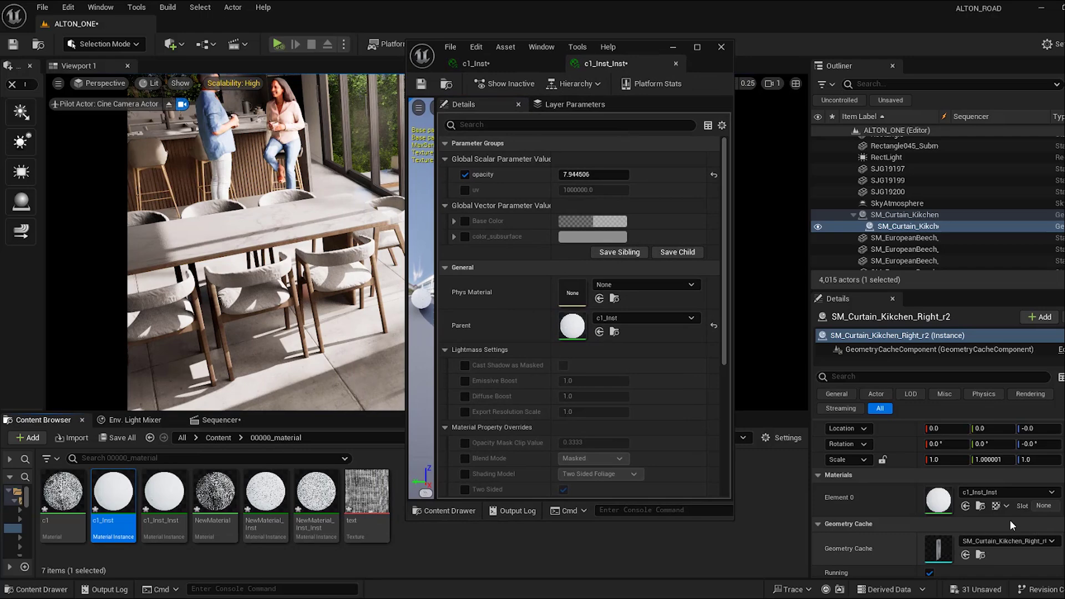
pyautogui.click(904, 215)
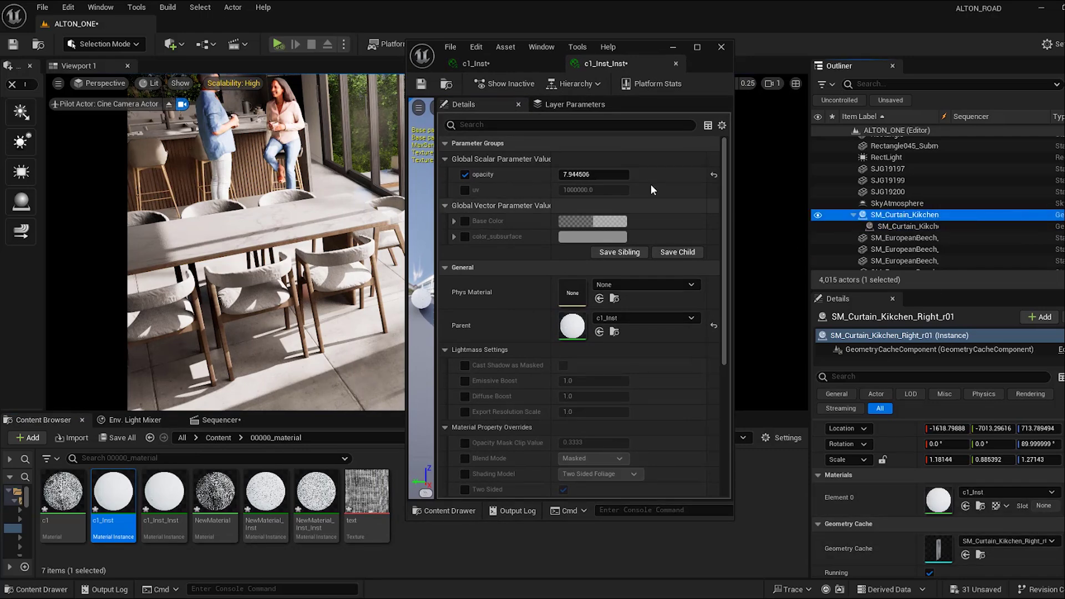
pyautogui.click(505, 66)
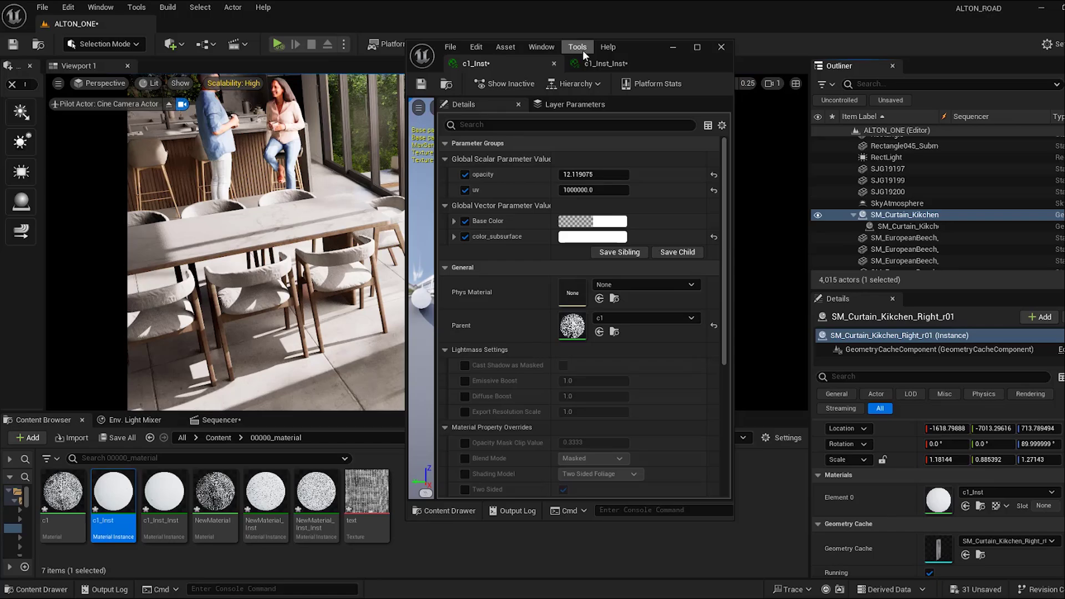
# Step: Lower the opacity of c1_Inst to about 1.01 and view the curtain without the selection overlays
pyautogui.moveTo(651, 45); pyautogui.dragTo(250, 38)
pyautogui.moveTo(193, 167); pyautogui.dragTo(161, 168)
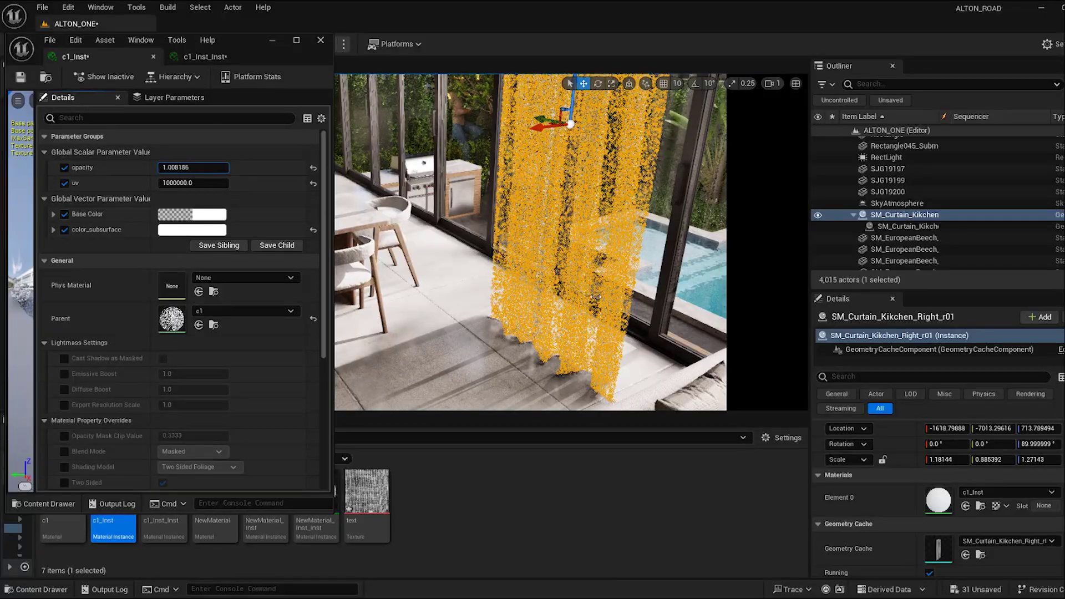
pyautogui.moveTo(531, 286); pyautogui.dragTo(599, 258, button='right')
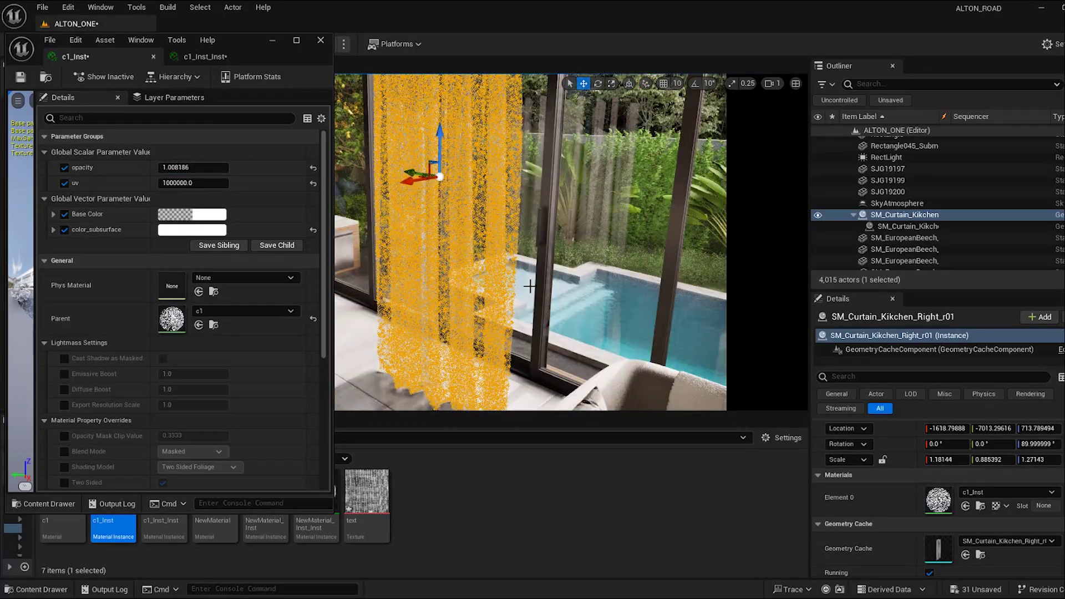
pyautogui.press('g')
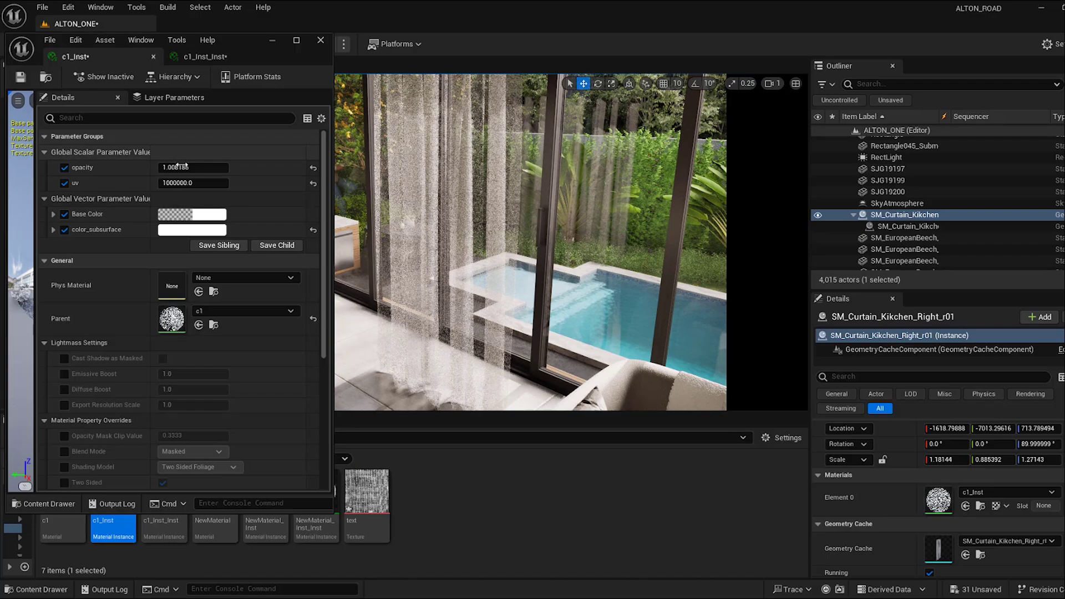
# Step: Raise the opacity of c1_Inst to about 2.55 and on to about 3.34, checking the curtain's density
pyautogui.moveTo(592, 275); pyautogui.dragTo(516, 302, button='right')
pyautogui.moveTo(175, 168); pyautogui.dragTo(456, 237)
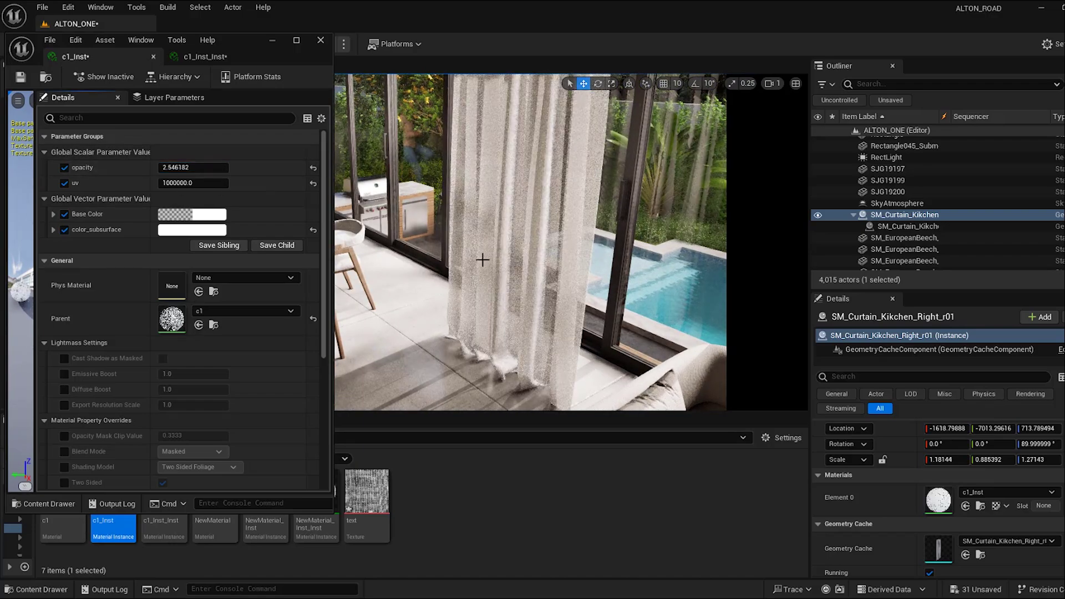
pyautogui.moveTo(189, 167); pyautogui.dragTo(207, 167)
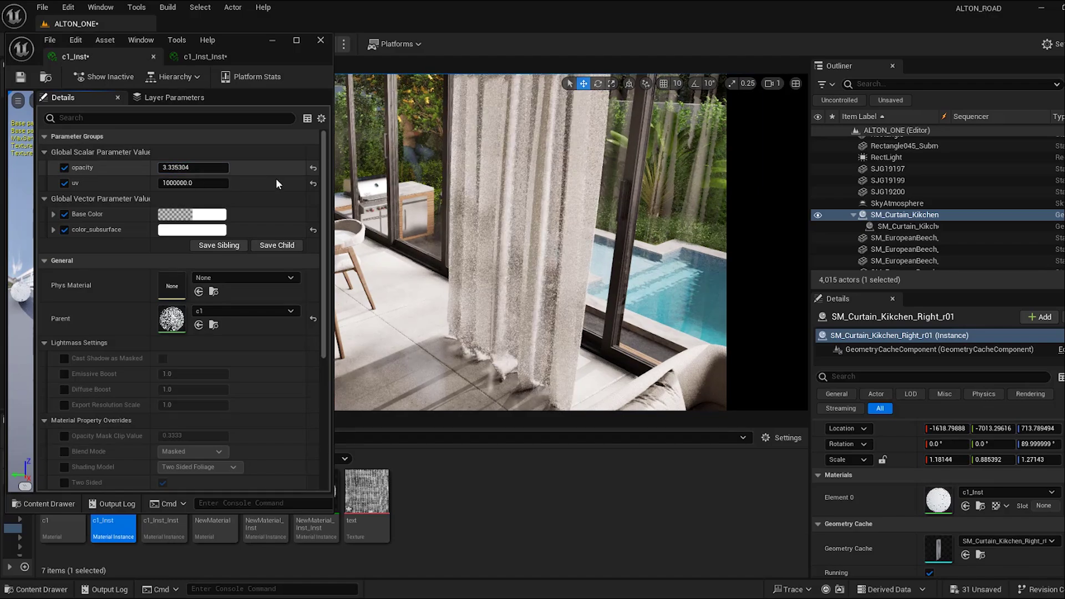
# Step: Try an opacity of about 3.5 for c1_Inst_Inst, set it to about 6.98, and put the material editor away
pyautogui.click(203, 57)
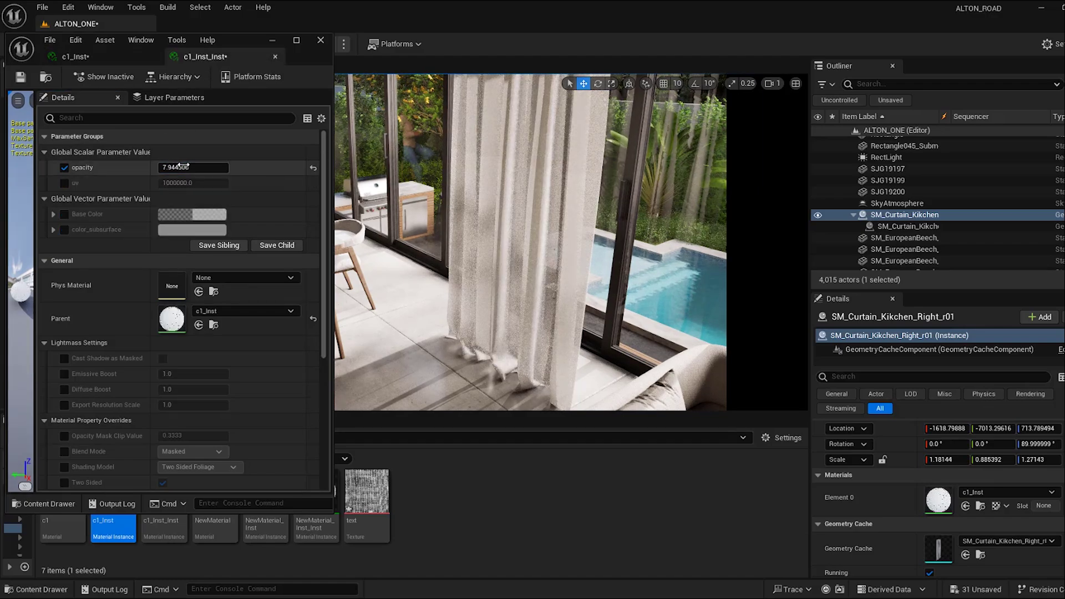
pyautogui.moveTo(189, 166); pyautogui.dragTo(165, 167)
pyautogui.moveTo(436, 283); pyautogui.dragTo(413, 333, button='right')
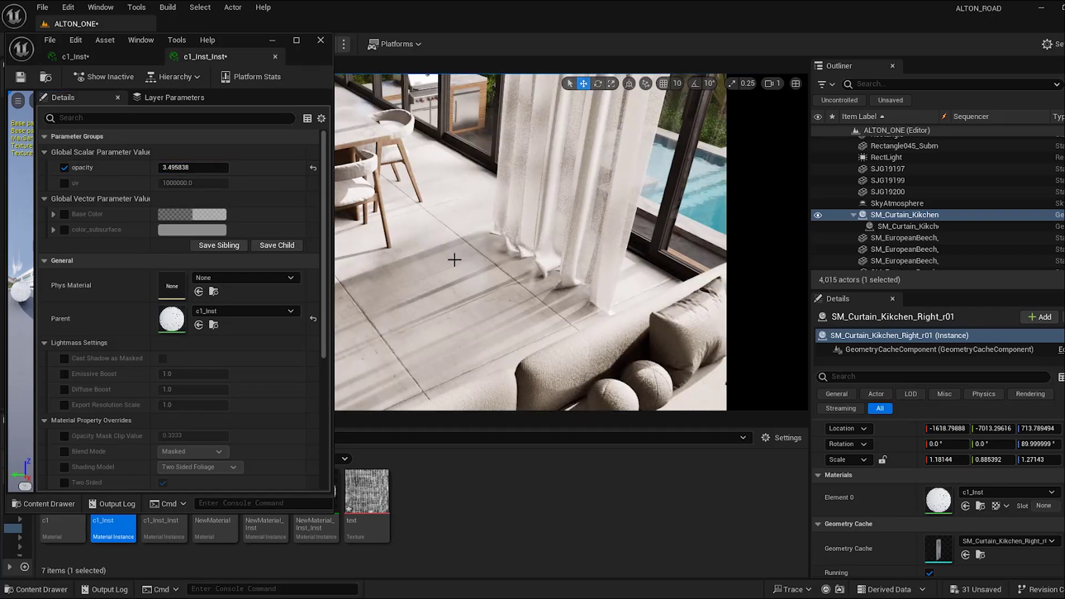
pyautogui.moveTo(189, 168); pyautogui.dragTo(212, 167)
pyautogui.moveTo(537, 320); pyautogui.dragTo(453, 316, button='right')
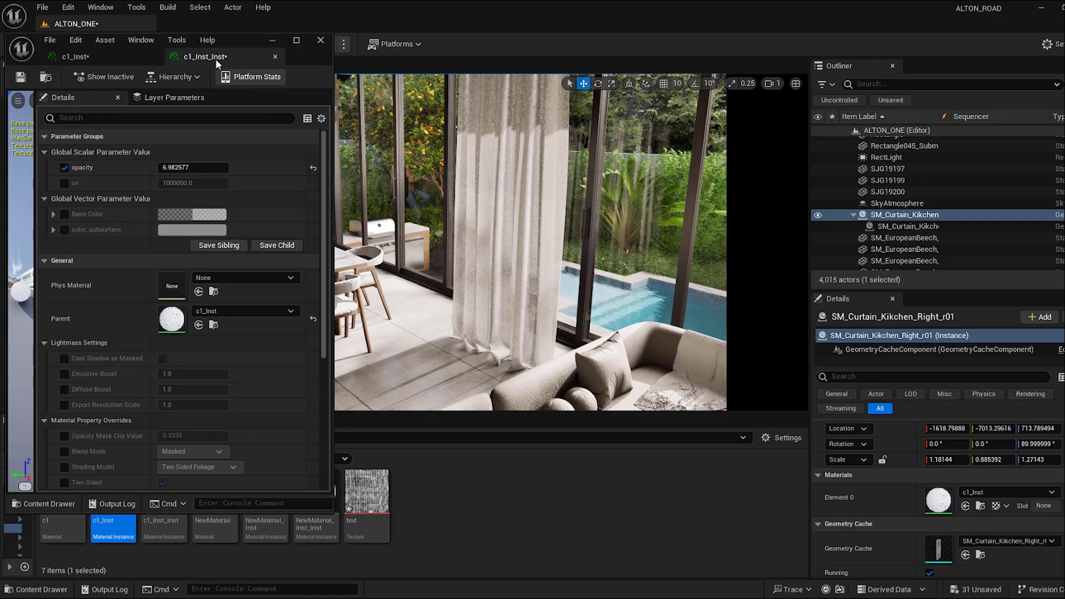
pyautogui.click(272, 40)
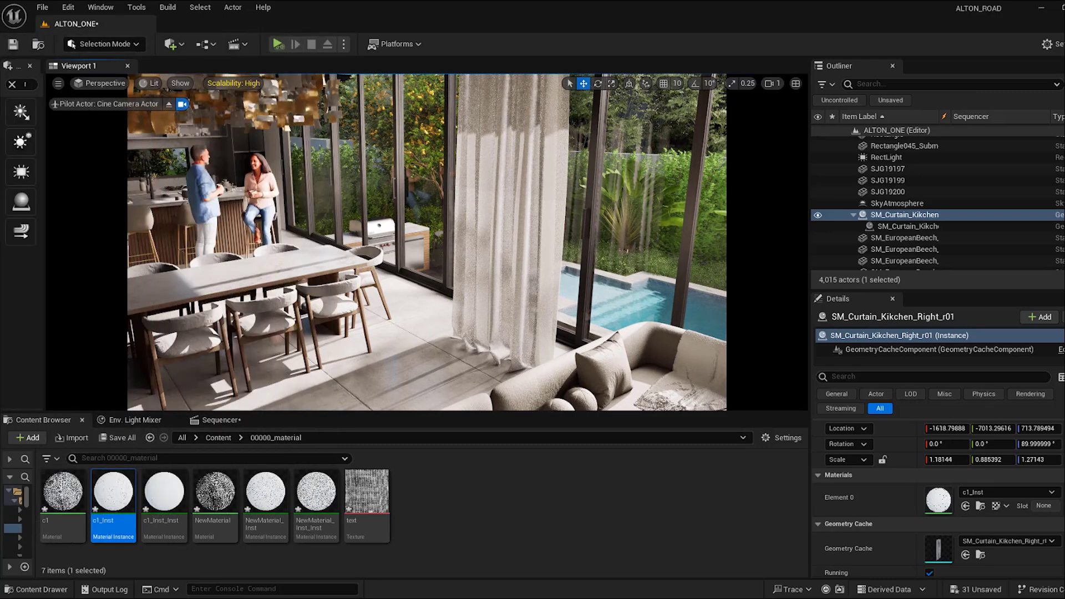
# Step: Find the existing directional light among the scene actors and delete it
pyautogui.click(926, 84)
pyautogui.write('dir')
pyautogui.click(914, 143)
pyautogui.press('Delete')
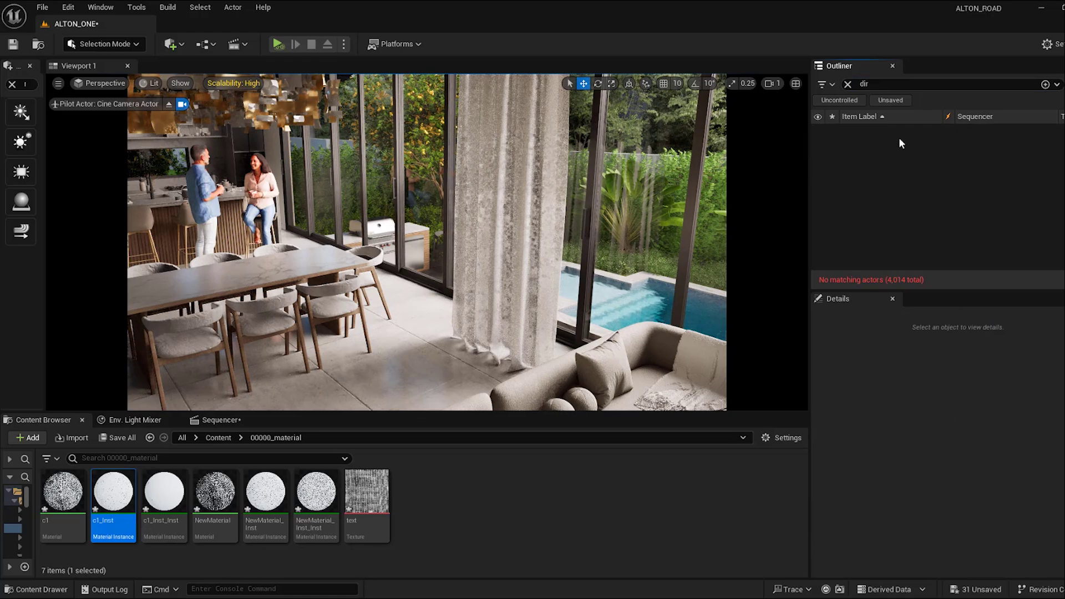
# Step: Place a new directional light on the floor by the curtain and rotate it to about 0.3°, -38.3°, 91.6°
pyautogui.moveTo(233, 125); pyautogui.dragTo(245, 161, button='right')
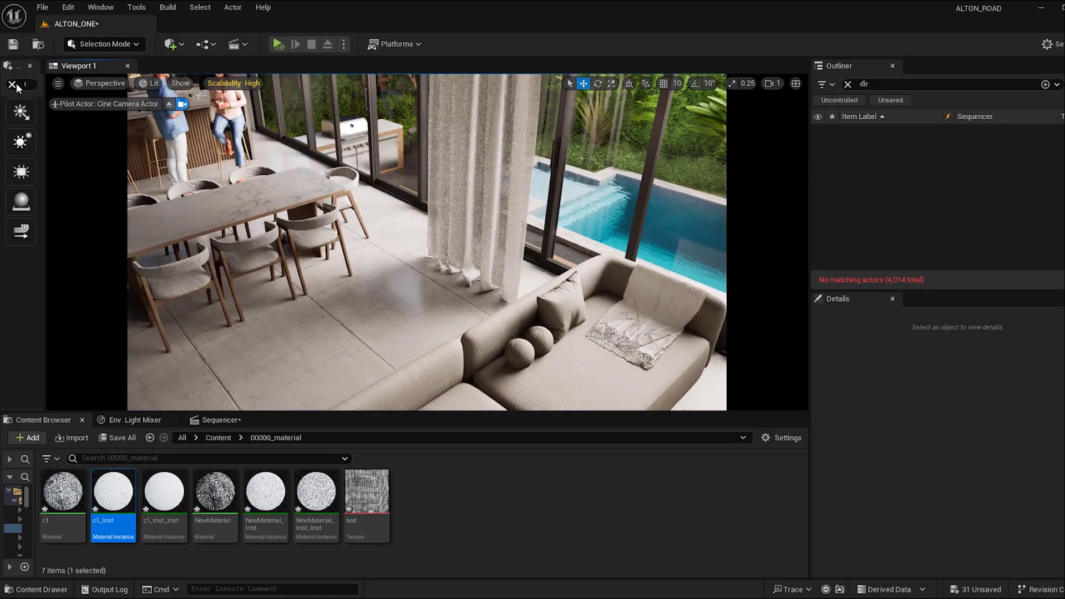
pyautogui.moveTo(22, 115); pyautogui.dragTo(363, 281)
pyautogui.moveTo(425, 298); pyautogui.dragTo(425, 298)
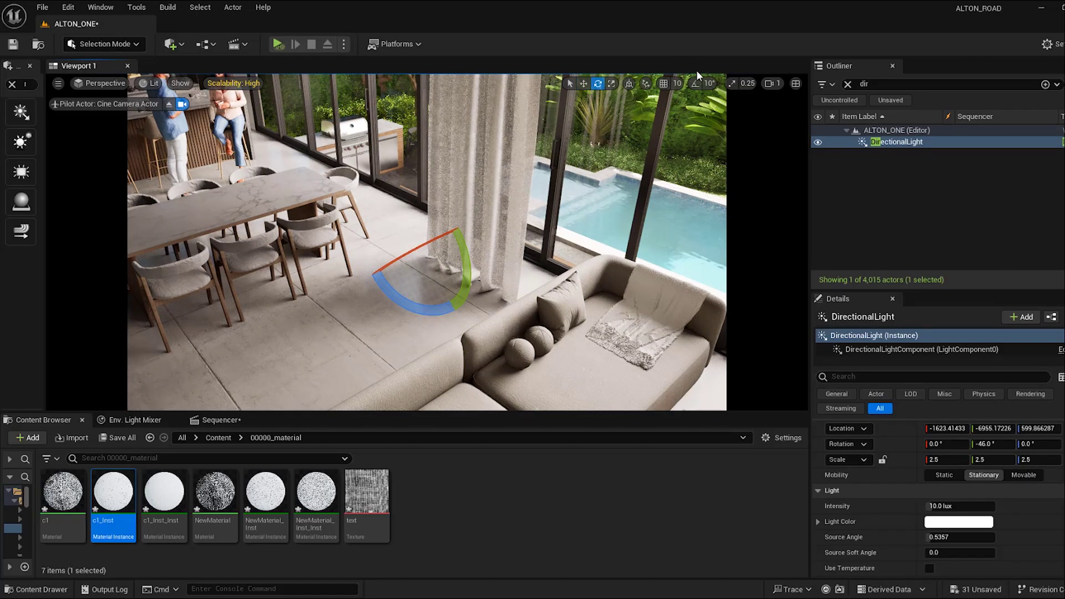
pyautogui.moveTo(449, 282); pyautogui.dragTo(457, 249)
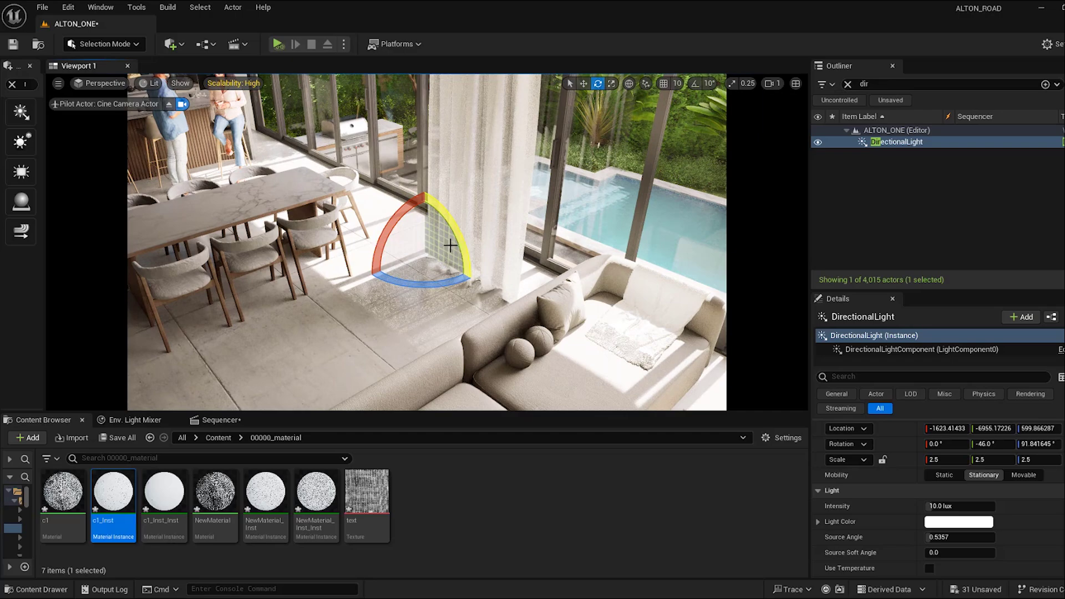
pyautogui.moveTo(387, 244); pyautogui.dragTo(385, 258)
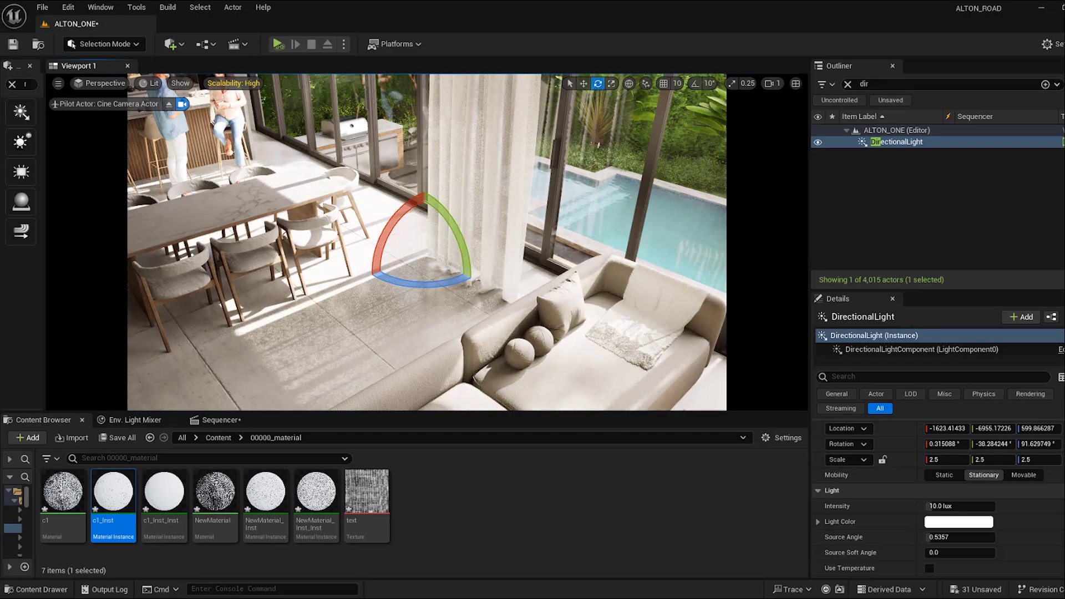
# Step: Find the new directional light's ray tracing settings and set Cast Ray Traced Shadows to Enabled
pyautogui.moveTo(386, 255); pyautogui.dragTo(328, 300, button='right')
pyautogui.press('w')
pyautogui.press('w')
pyautogui.moveTo(580, 250)
pyautogui.mouseDown(button='right')
pyautogui.moveTo(643, 219)
pyautogui.moveTo(580, 247)
pyautogui.mouseUp(button='right')
pyautogui.press('s')
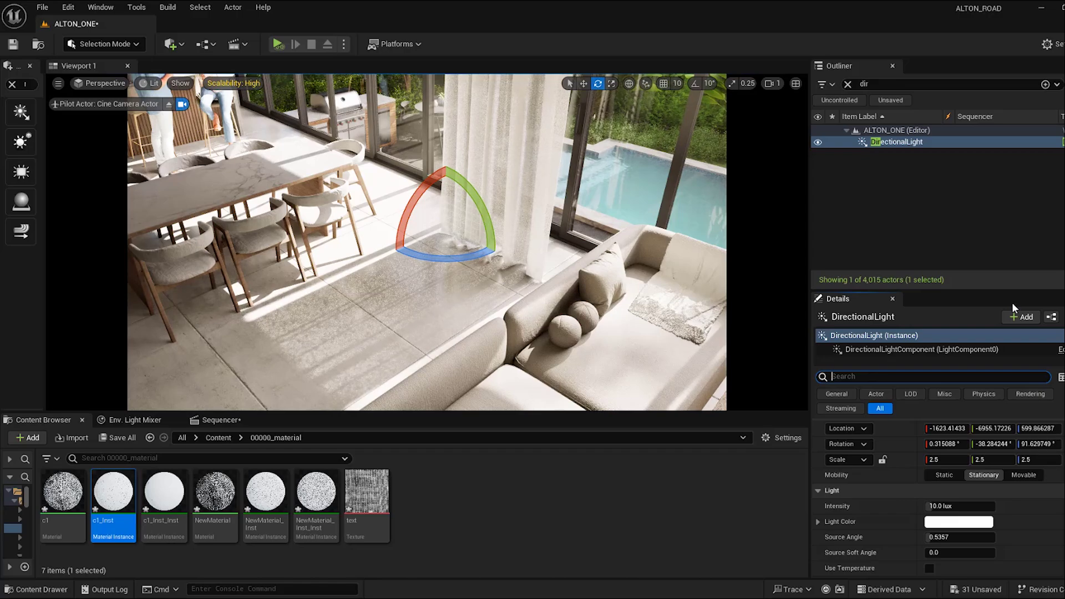
pyautogui.write('rayt')
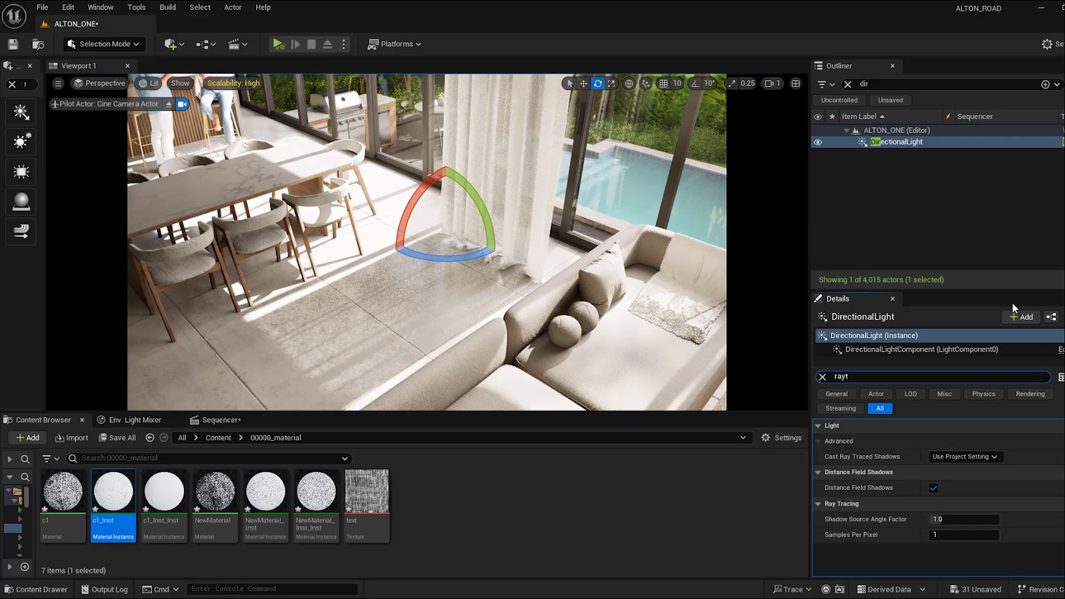
pyautogui.click(962, 456)
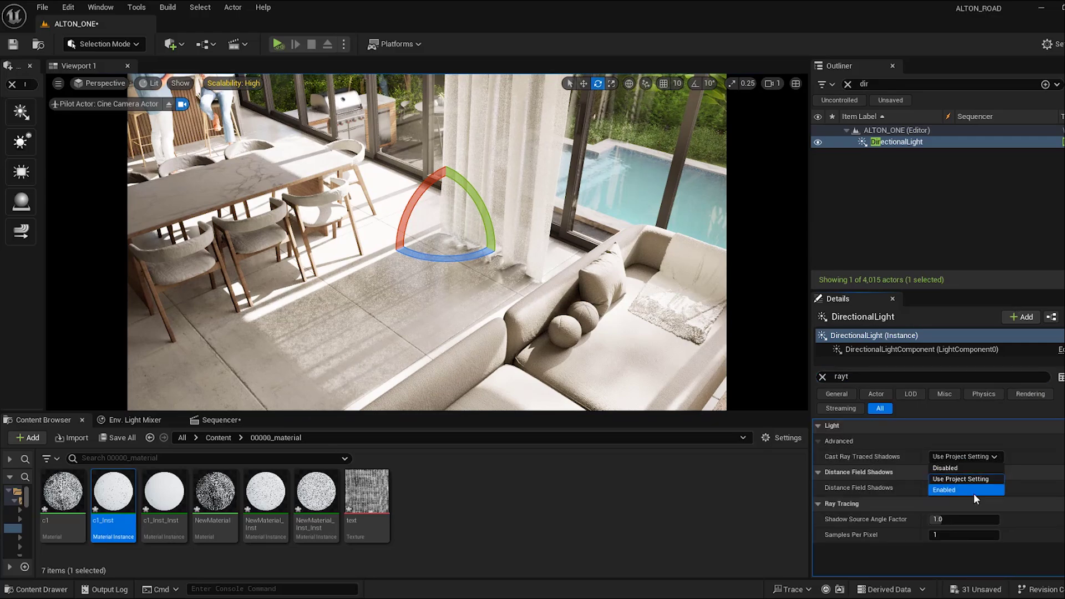
pyautogui.click(940, 488)
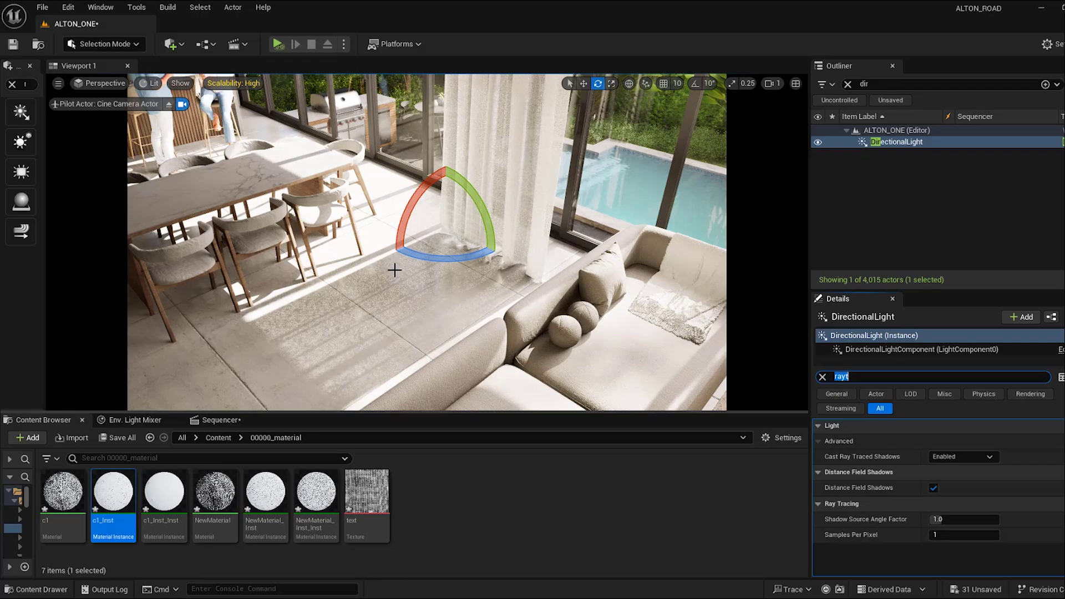
# Step: Set Cast Ray Traced Shadows to Disabled to compare the curtain's floor shadow, and set it back to Enabled
pyautogui.click(962, 457)
pyautogui.click(958, 465)
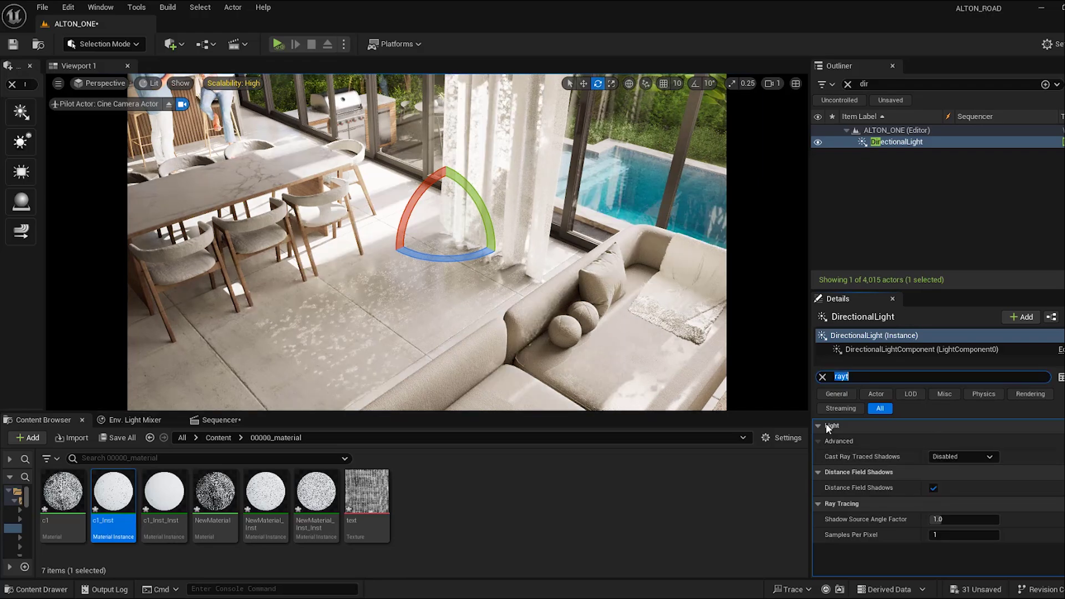
pyautogui.press('w')
pyautogui.moveTo(450, 289); pyautogui.dragTo(452, 255, button='right')
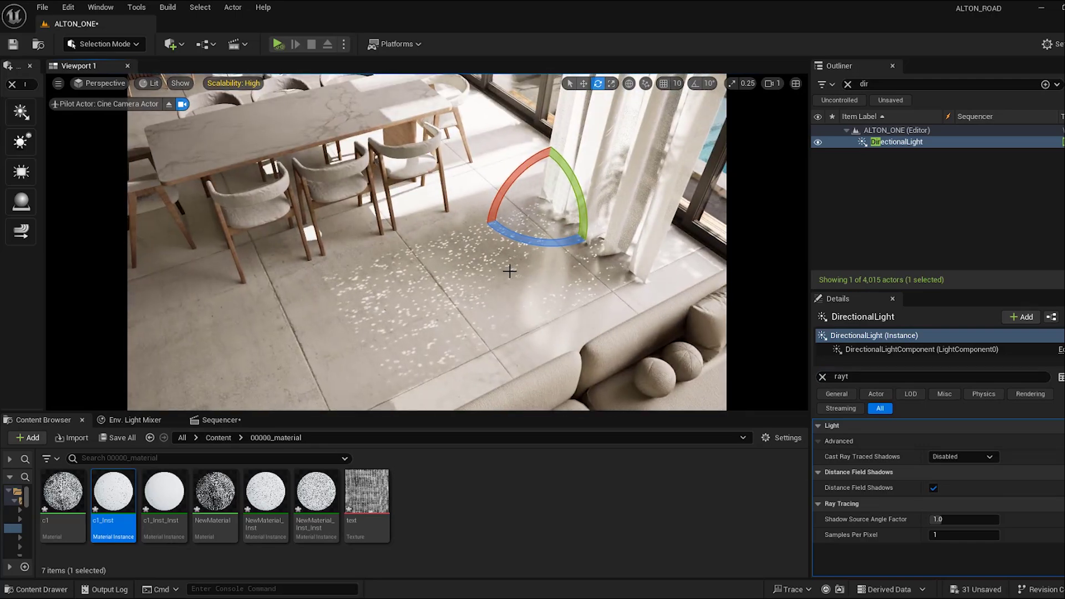
pyautogui.click(962, 457)
pyautogui.click(979, 488)
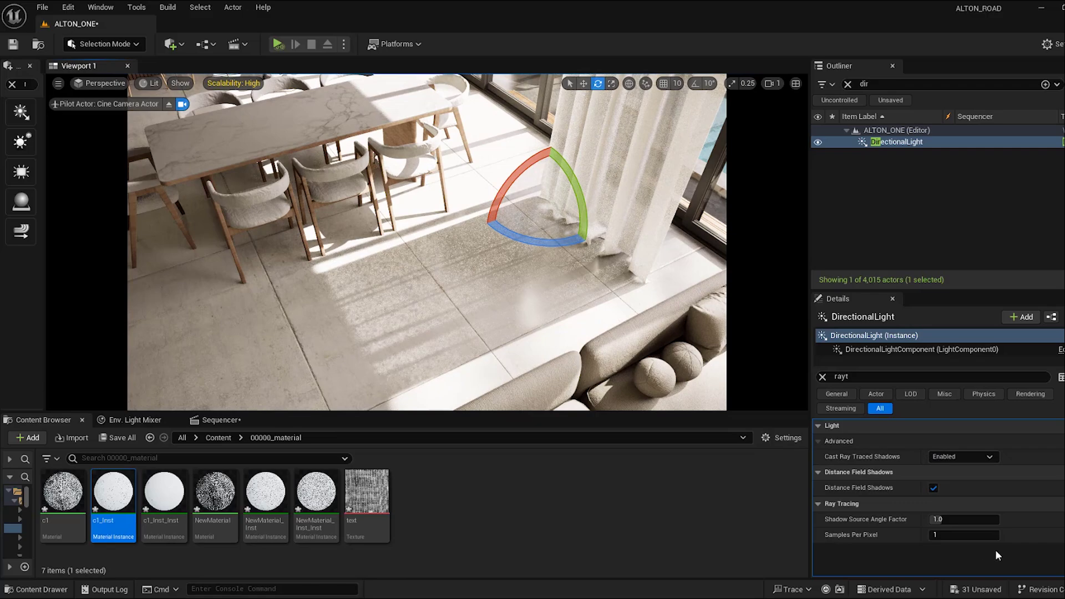
# Step: Try 16 and 6 ray tracing samples per pixel for the light, inspect the curtain's shadow up close, and set 64
pyautogui.click(950, 534)
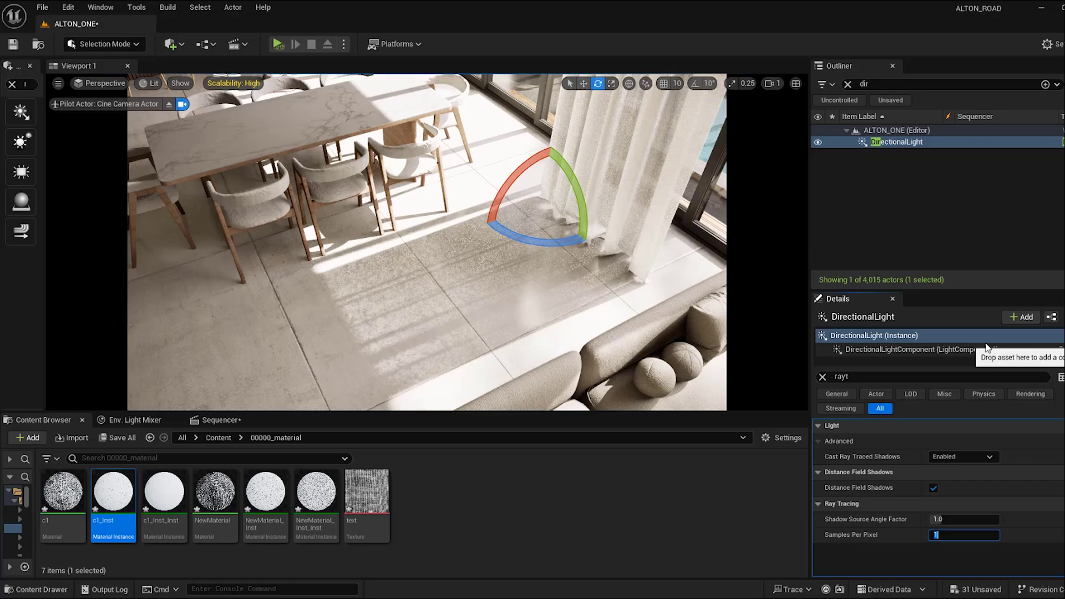
pyautogui.write('6')
pyautogui.press('Return')
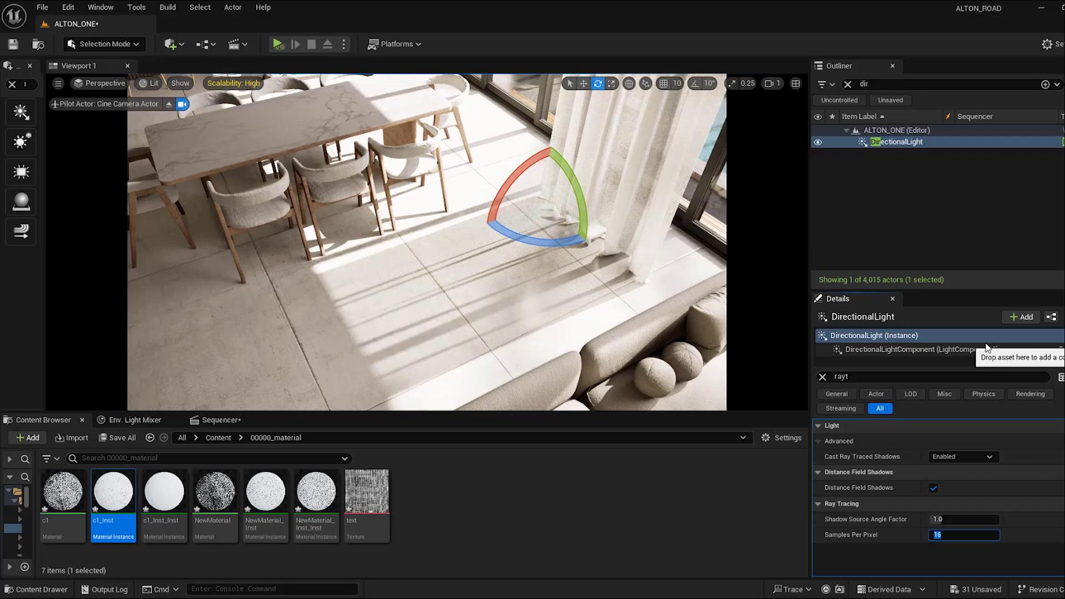
pyautogui.press('w')
pyautogui.moveTo(418, 321); pyautogui.dragTo(499, 377, button='right')
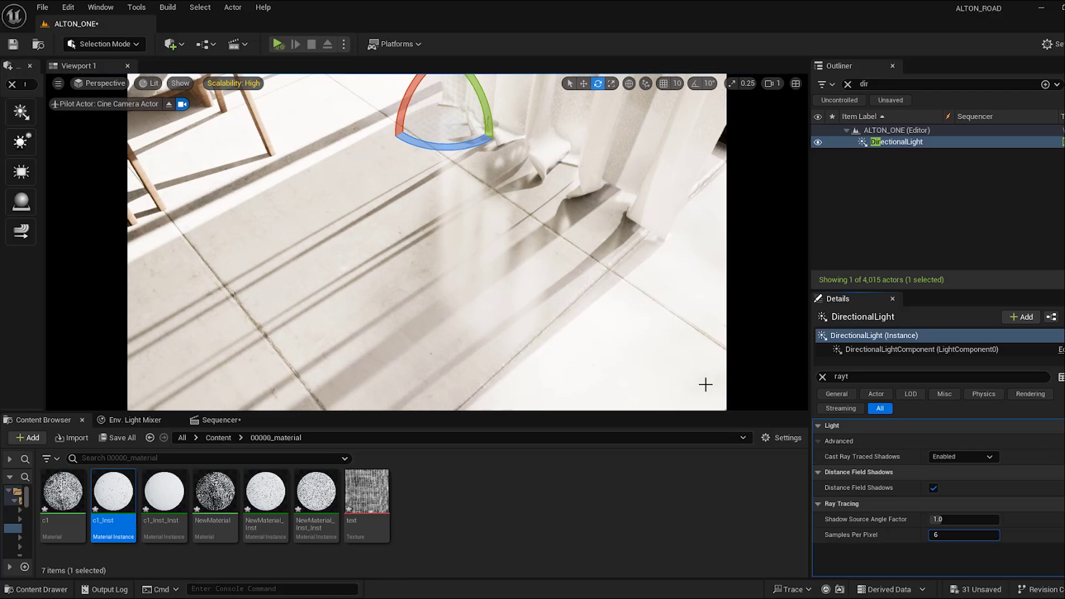
pyautogui.press('s')
pyautogui.moveTo(488, 345); pyautogui.dragTo(488, 318, button='right')
pyautogui.scroll(-2, 488, 345)
pyautogui.press('w')
pyautogui.press('s')
pyautogui.press('w')
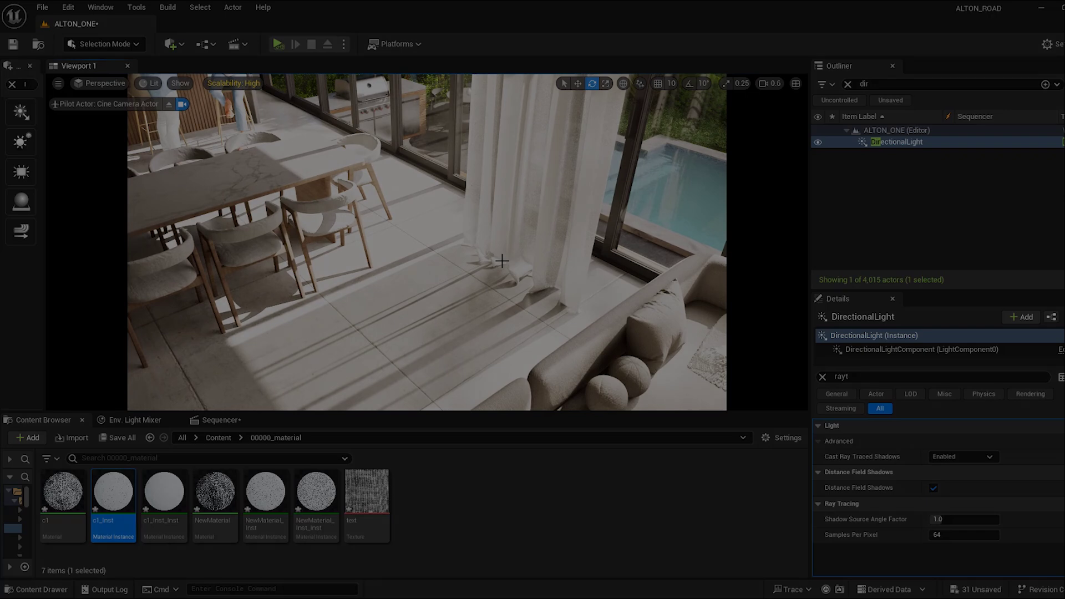